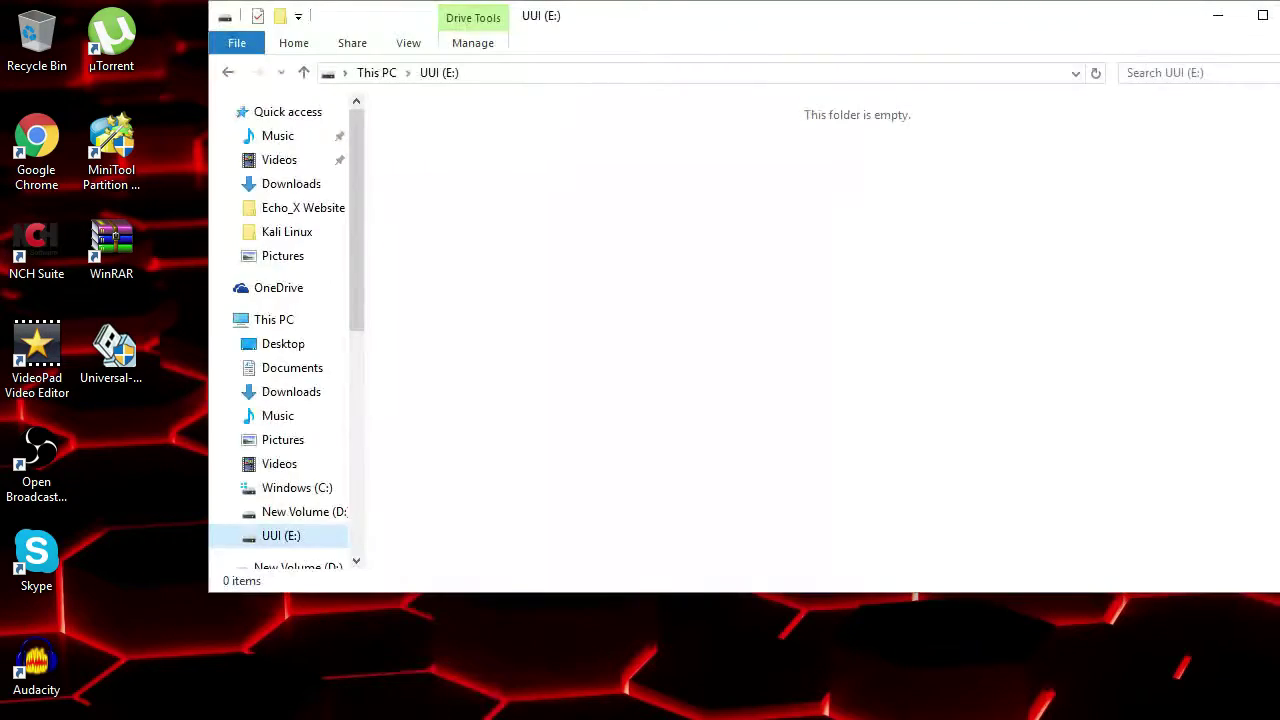
Open the format settings for the UUI (E:) drive and choose FAT32 (Default) as the file system
{"action": "right_click", "coordinate": [325, 539]}
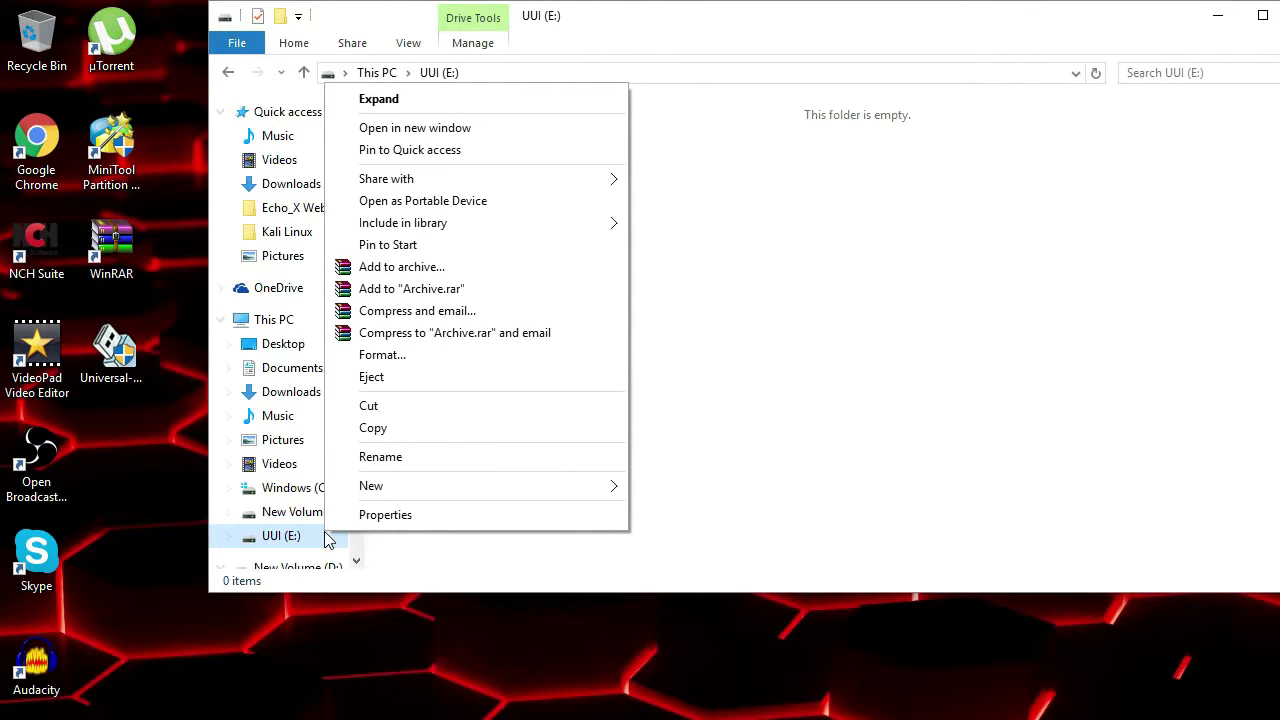
{"action": "left_click", "coordinate": [325, 539]}
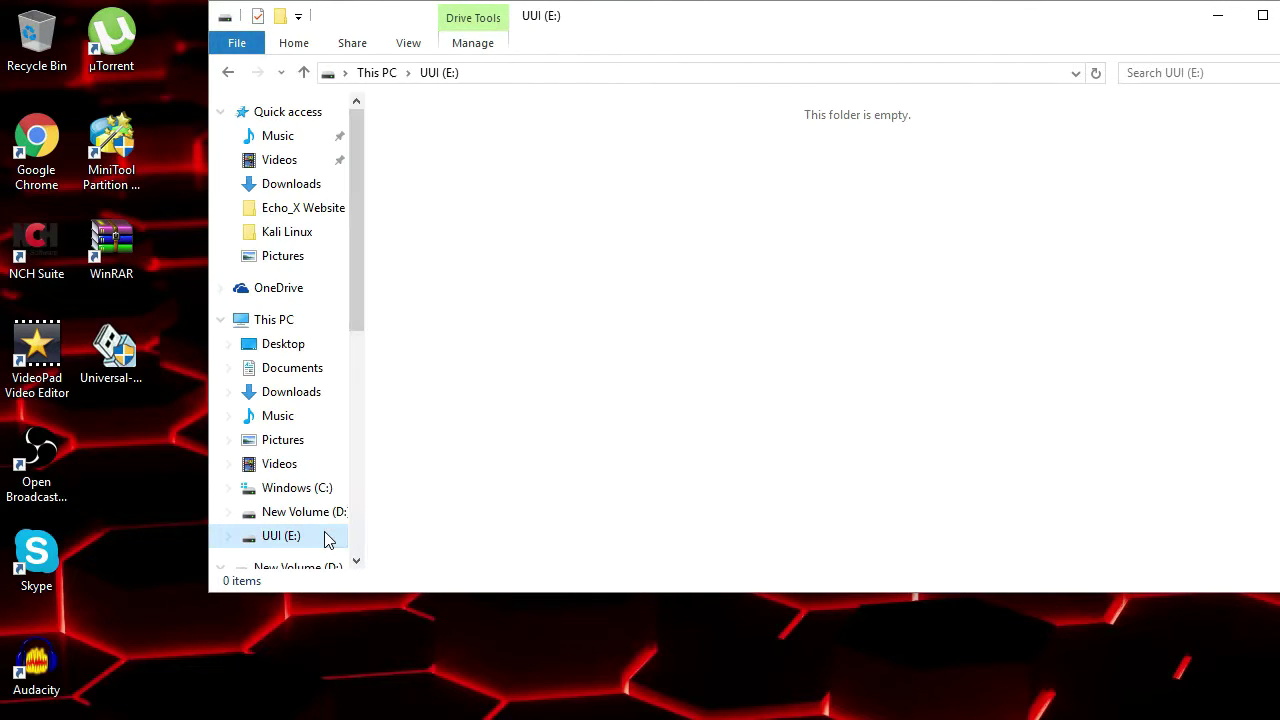
{"action": "right_click", "coordinate": [241, 544]}
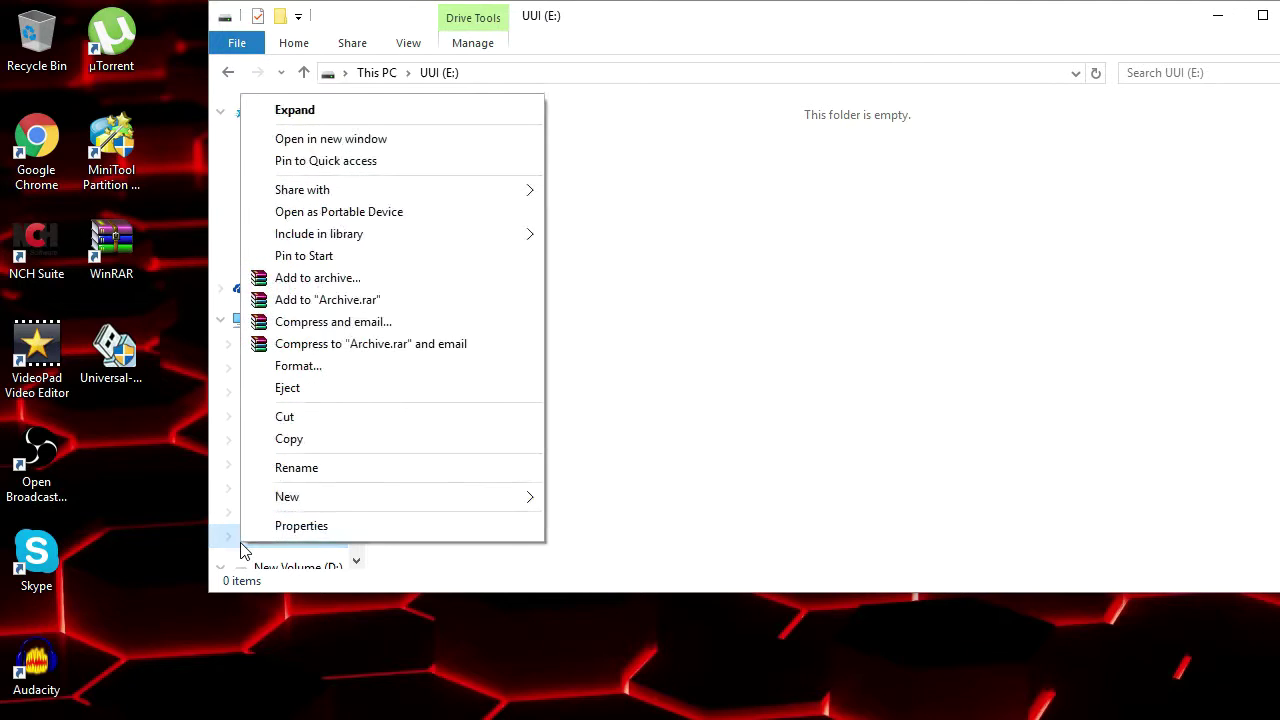
{"action": "left_click", "coordinate": [325, 370]}
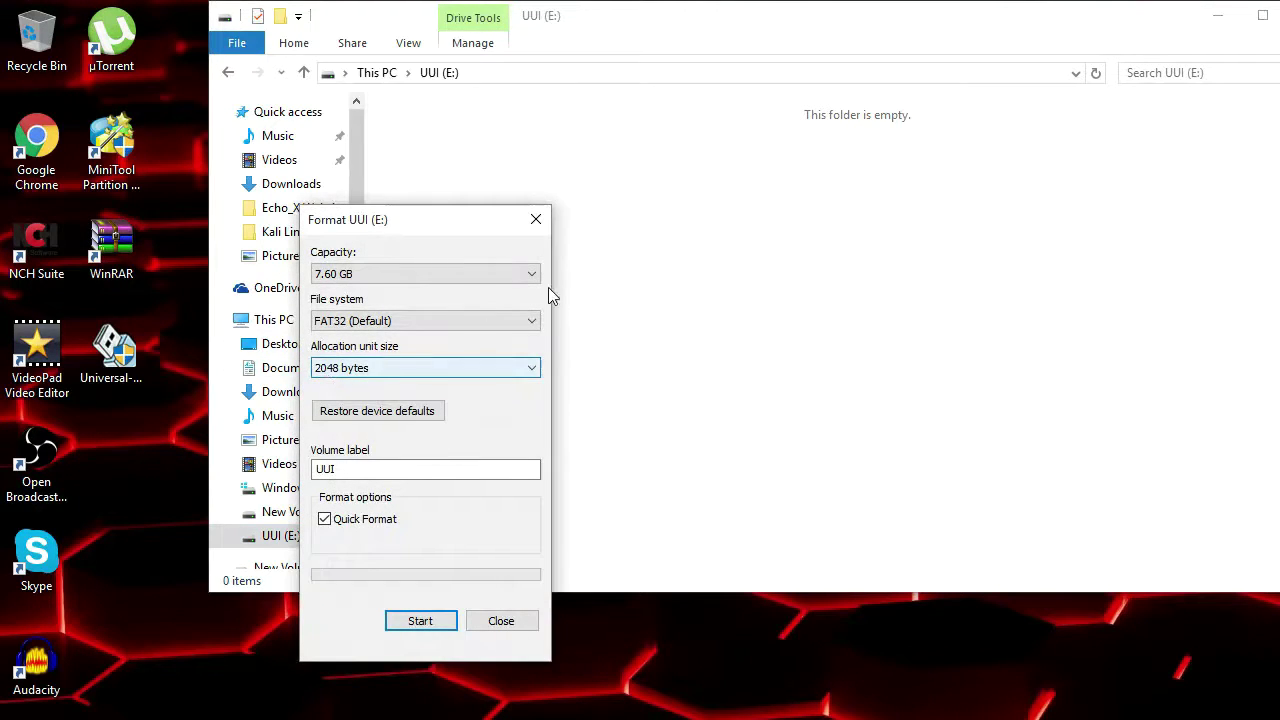
{"action": "left_click", "coordinate": [451, 324]}
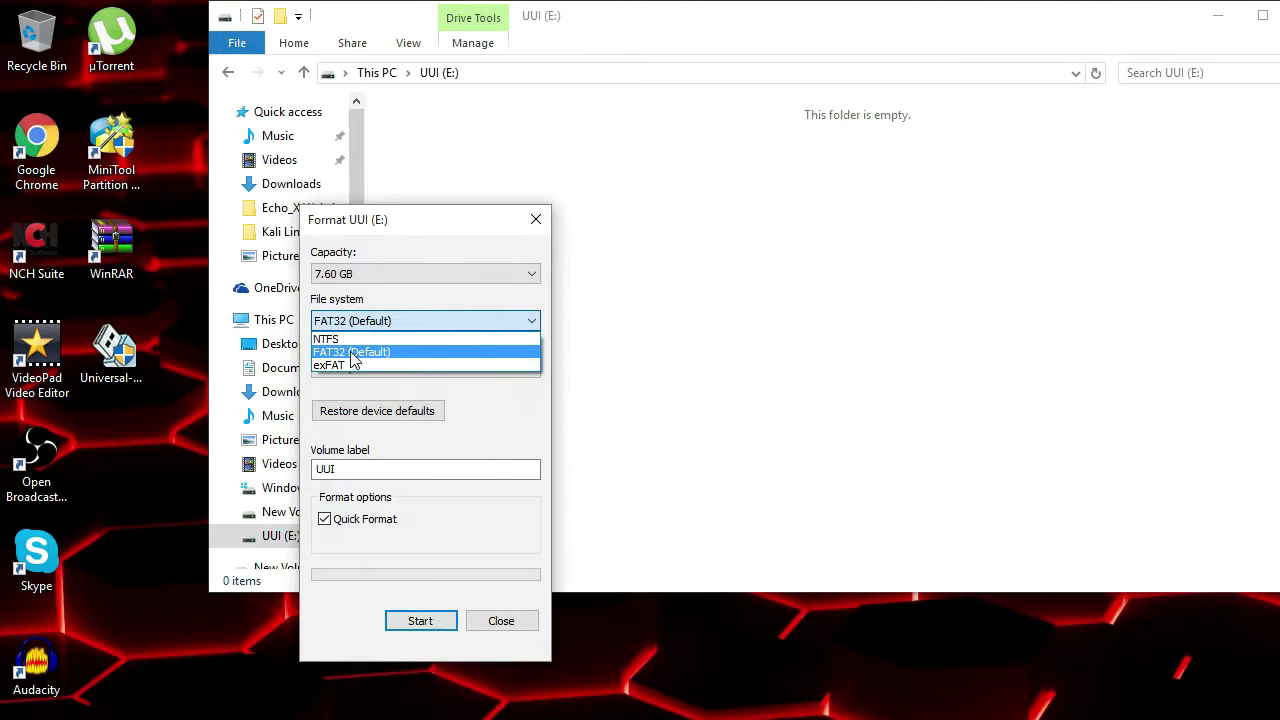
{"action": "left_click", "coordinate": [351, 352]}
{"action": "left_click", "coordinate": [419, 315]}
{"action": "left_click", "coordinate": [398, 352]}
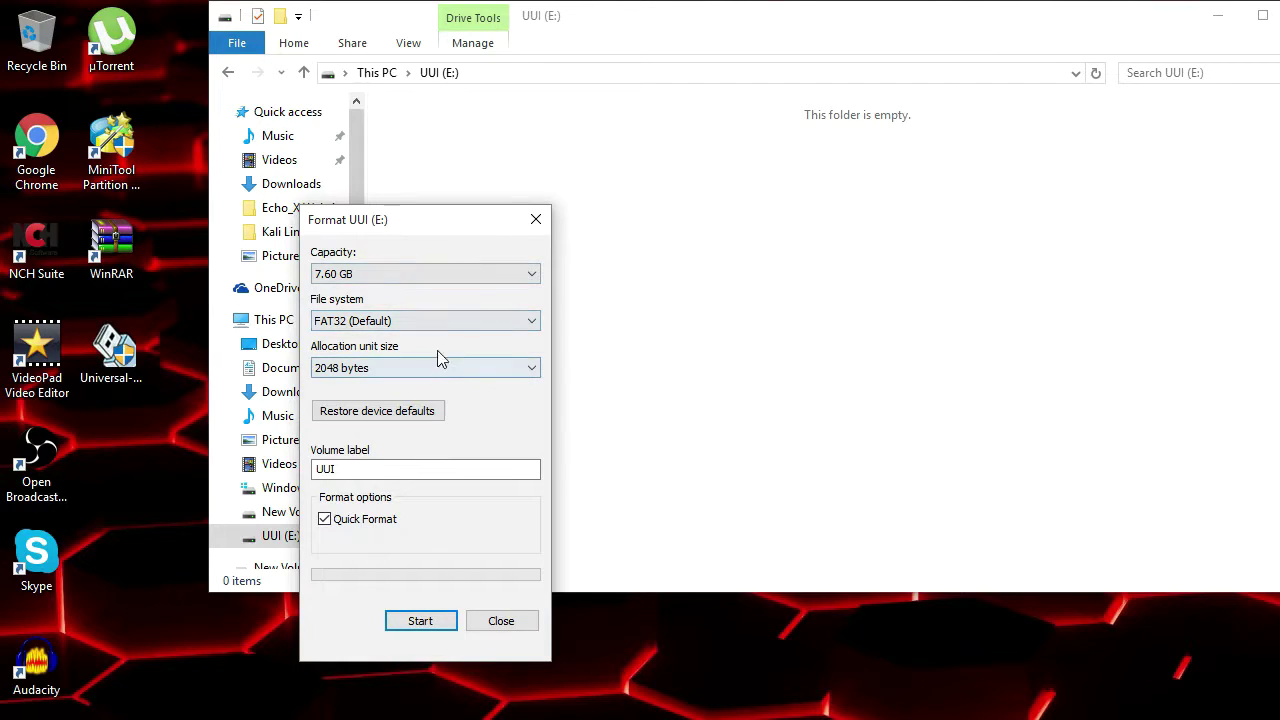
Run the quick format on the UUI (E:) drive, accept the prompts and close the format window
{"action": "left_click", "coordinate": [434, 622]}
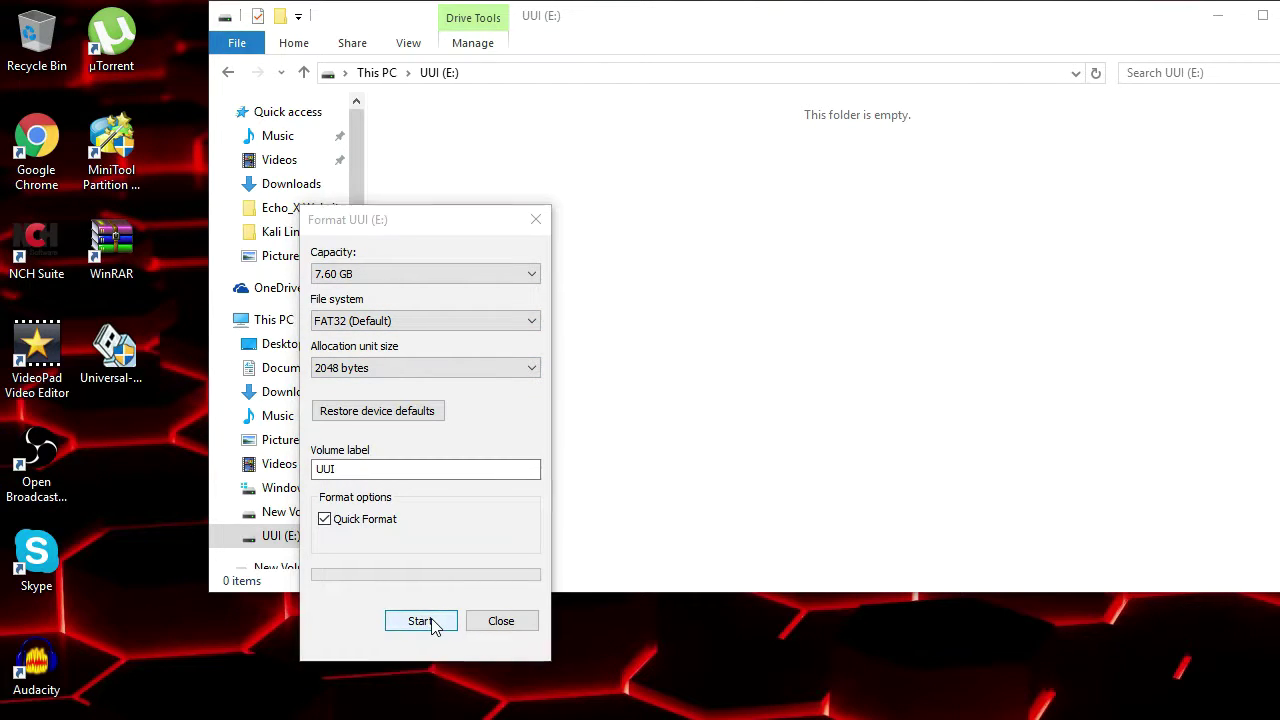
{"action": "left_click", "coordinate": [724, 375]}
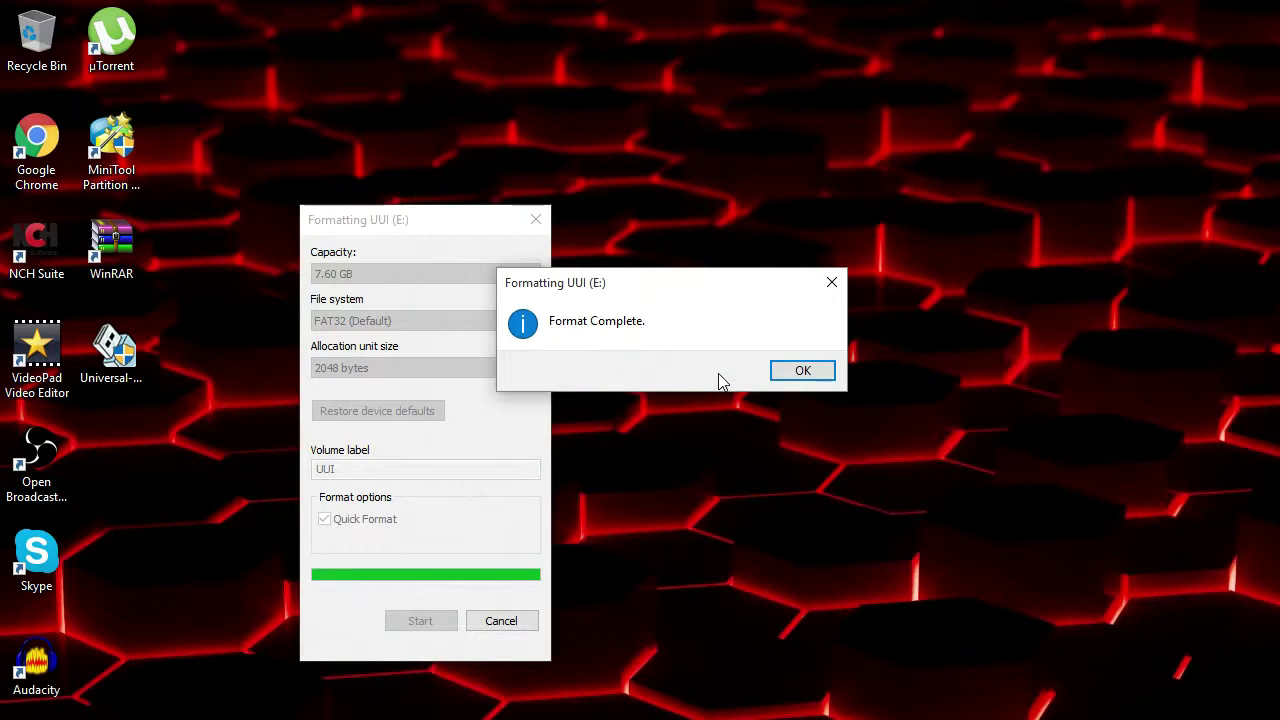
{"action": "left_click", "coordinate": [804, 370]}
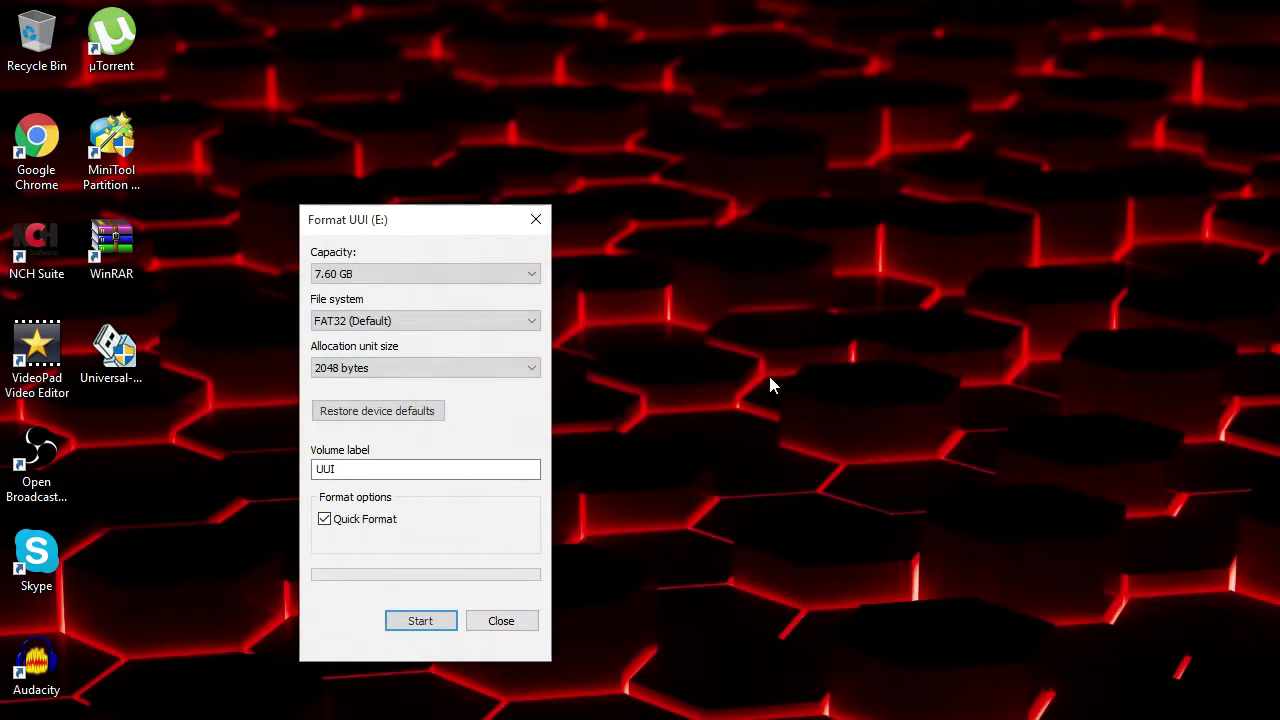
{"action": "left_click", "coordinate": [537, 221]}
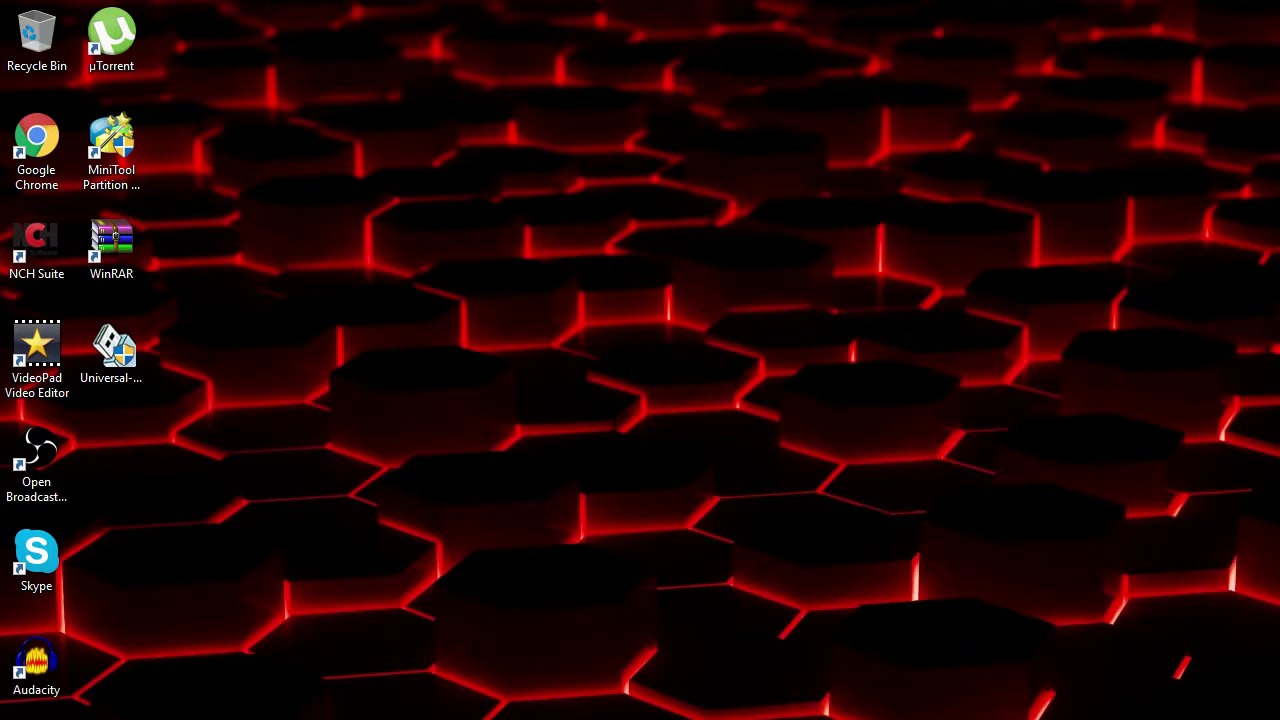
Switch to Chrome and review the table of available images on the Kali Linux downloads page
{"action": "left_click", "coordinate": [518, 650]}
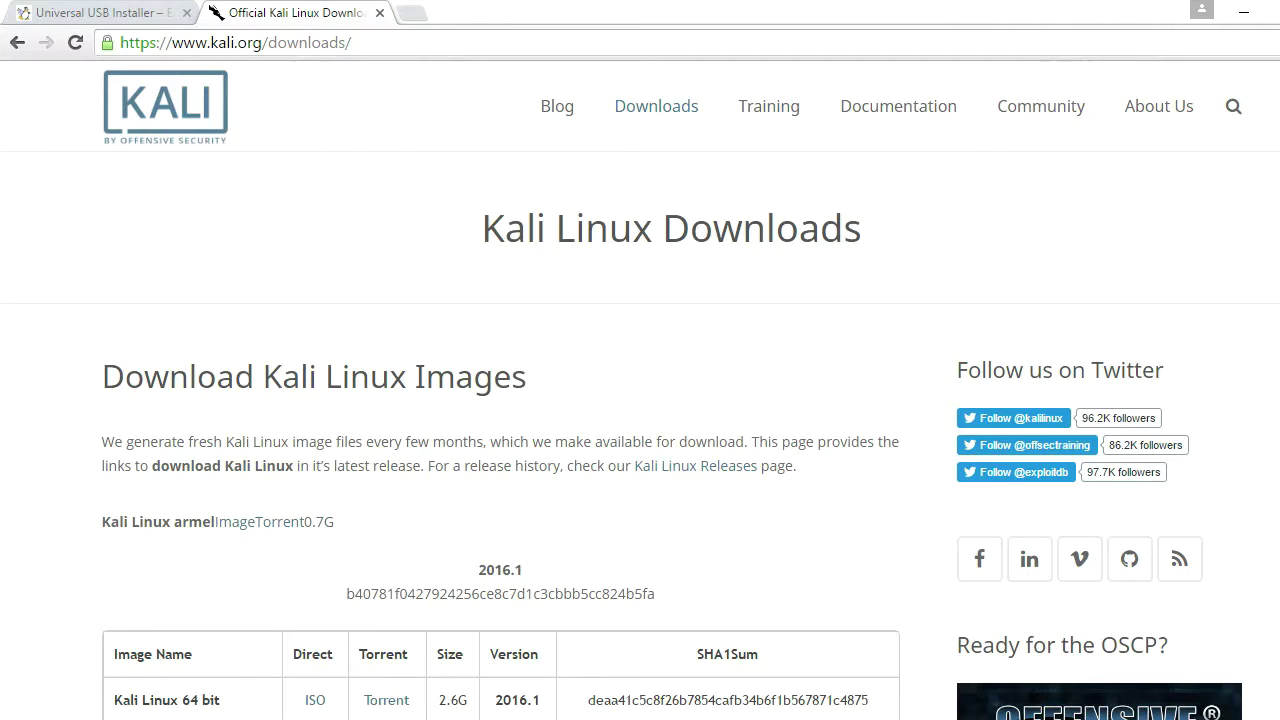
{"action": "scroll", "coordinate": [640, 457], "scroll_direction": "down", "scroll_amount": 3}
{"action": "scroll", "coordinate": [640, 457], "scroll_direction": "down", "scroll_amount": 3}
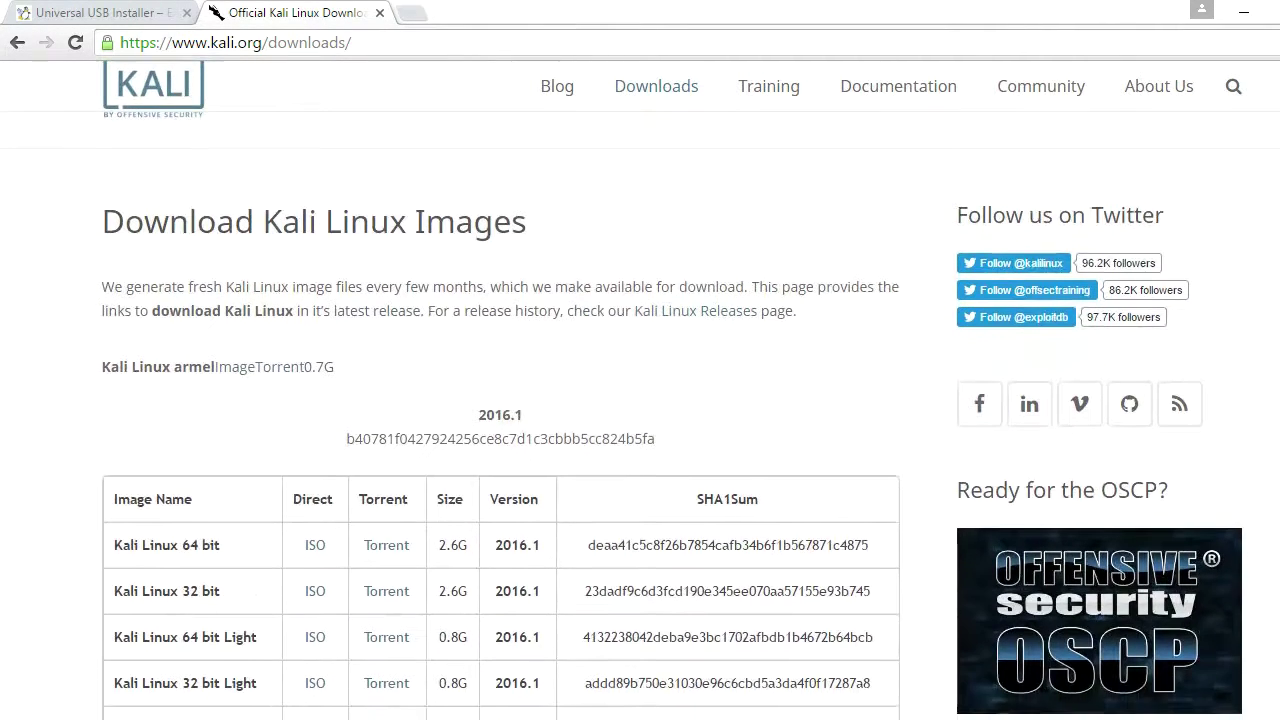
{"action": "scroll", "coordinate": [640, 457], "scroll_direction": "down", "scroll_amount": 2}
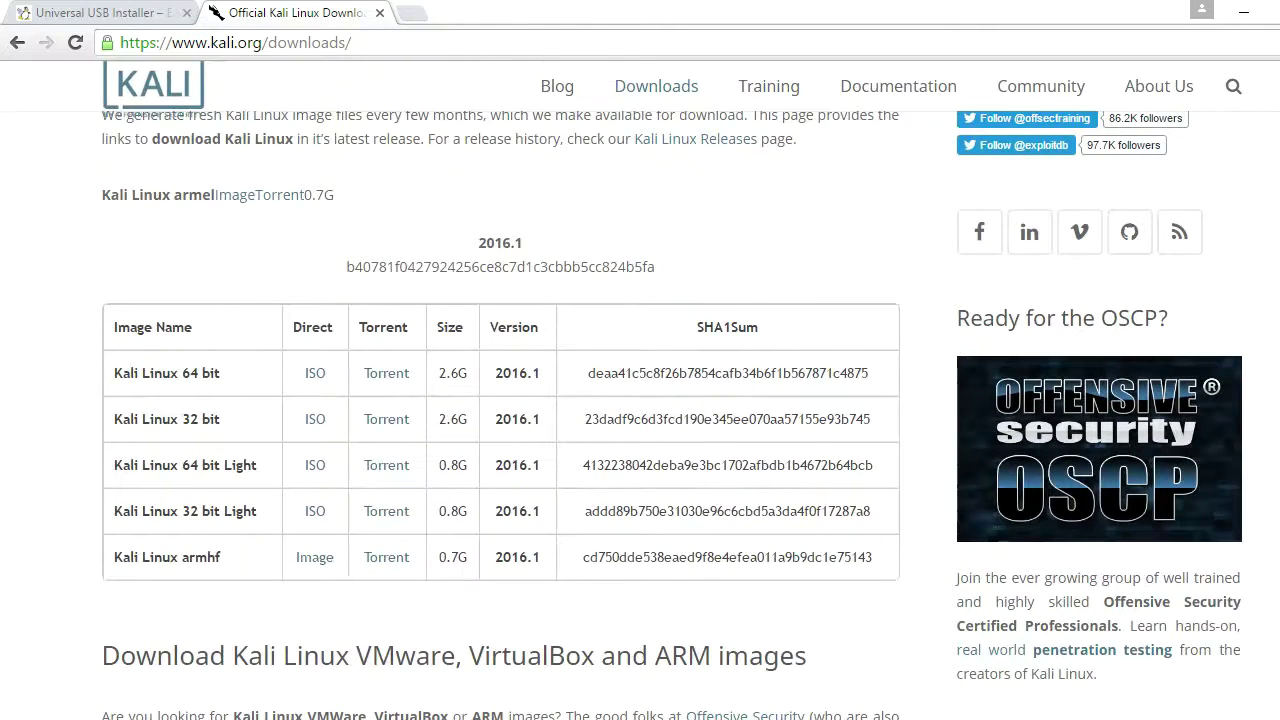
{"action": "scroll", "coordinate": [640, 457], "scroll_direction": "down", "scroll_amount": 1}
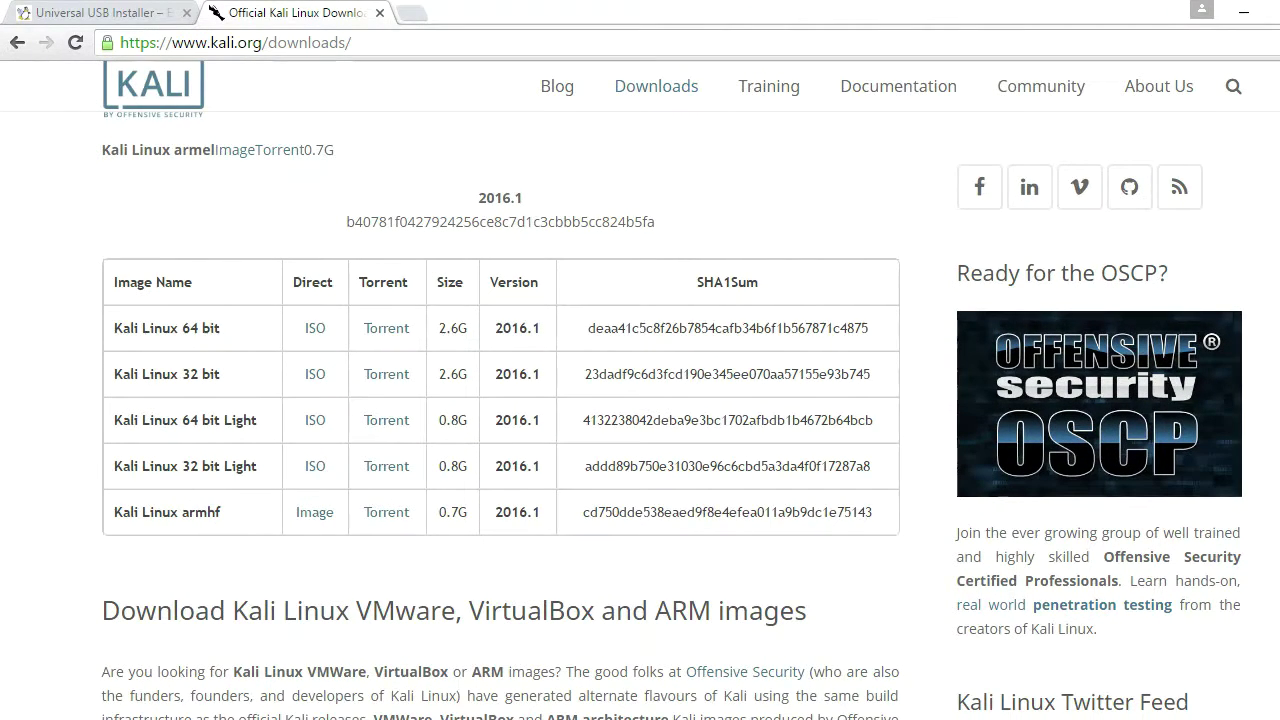
{"action": "scroll", "coordinate": [640, 457], "scroll_direction": "down", "scroll_amount": 1}
{"action": "scroll", "coordinate": [640, 457], "scroll_direction": "down", "scroll_amount": 2}
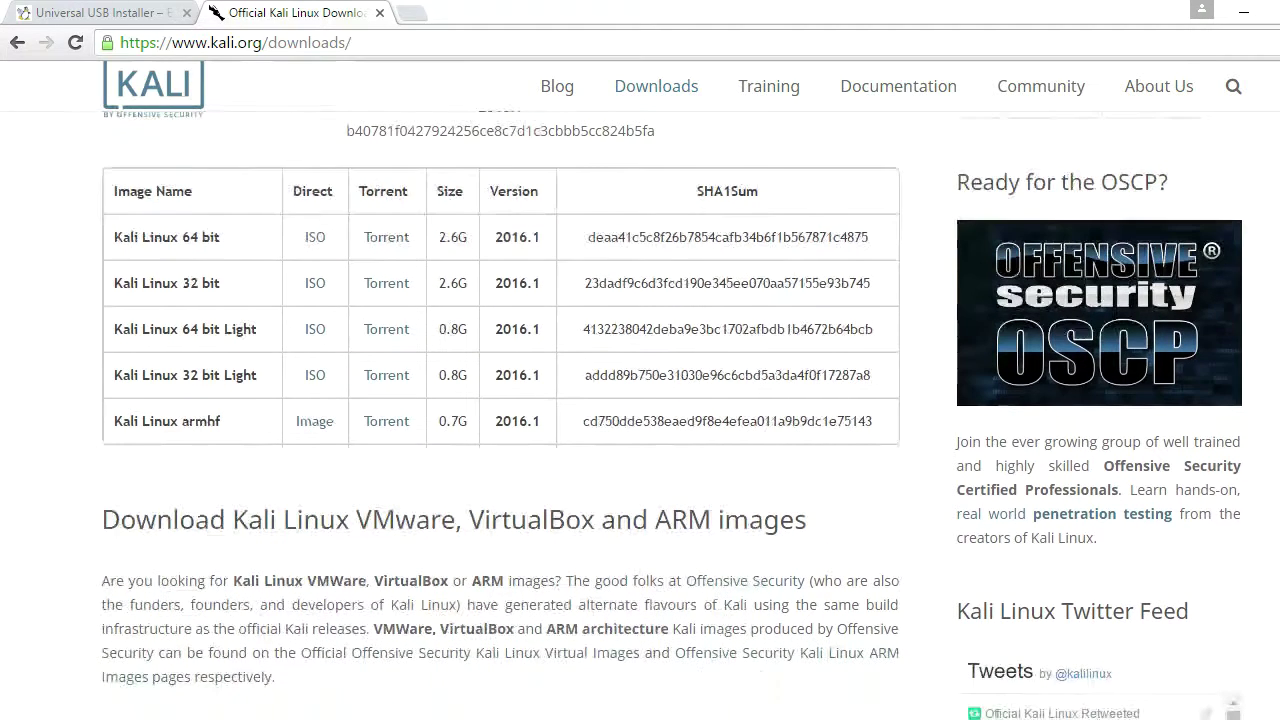
{"action": "scroll", "coordinate": [640, 457], "scroll_direction": "up", "scroll_amount": 1}
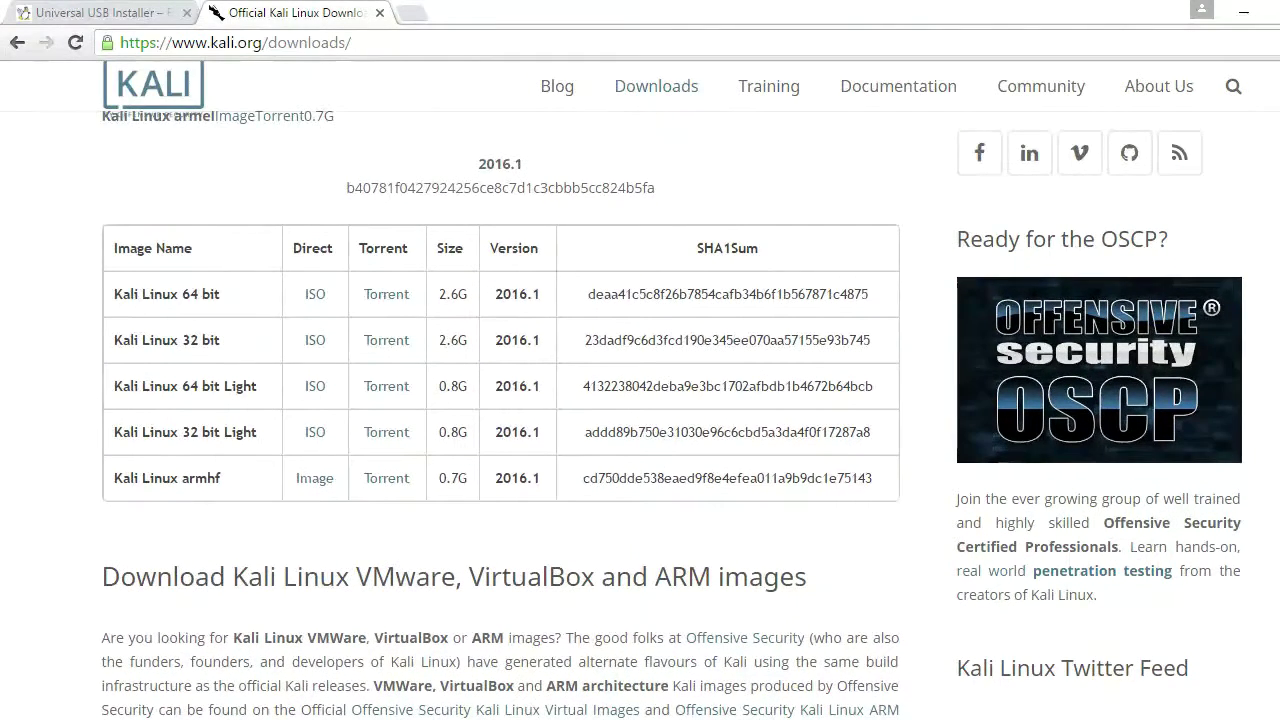
{"action": "scroll", "coordinate": [640, 457], "scroll_direction": "up", "scroll_amount": 1}
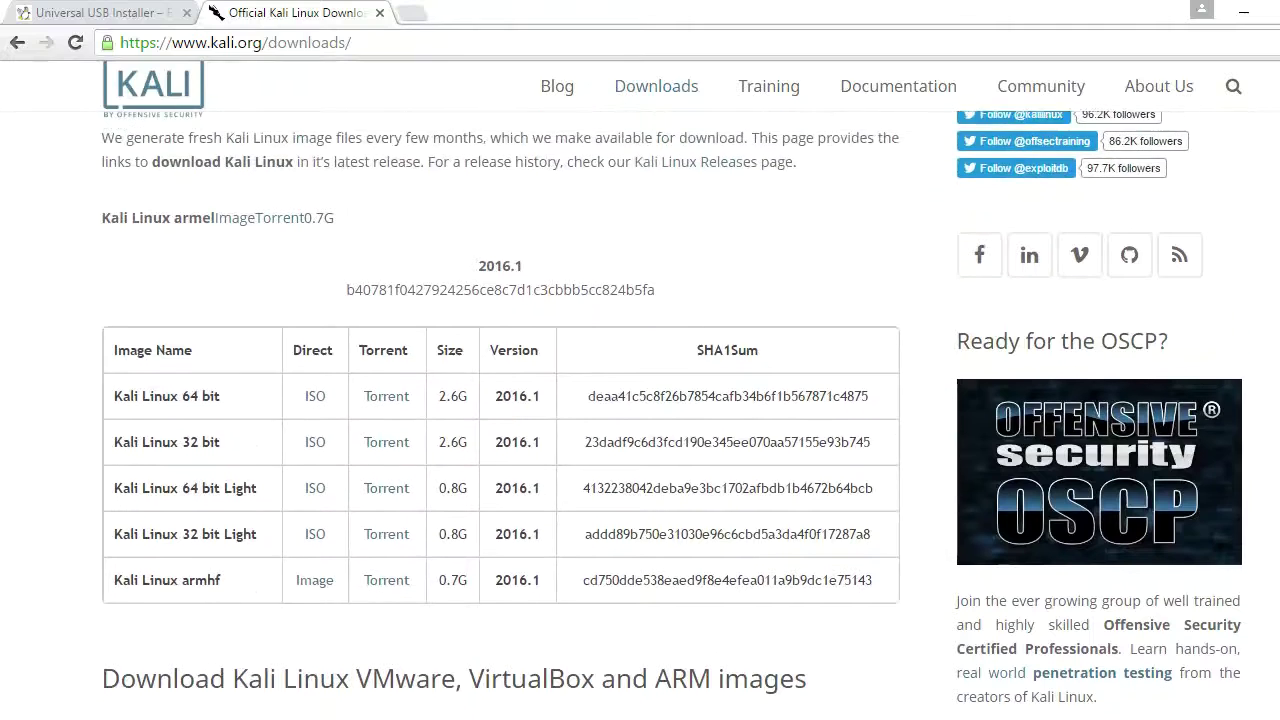
{"action": "scroll", "coordinate": [640, 457], "scroll_direction": "down", "scroll_amount": 2}
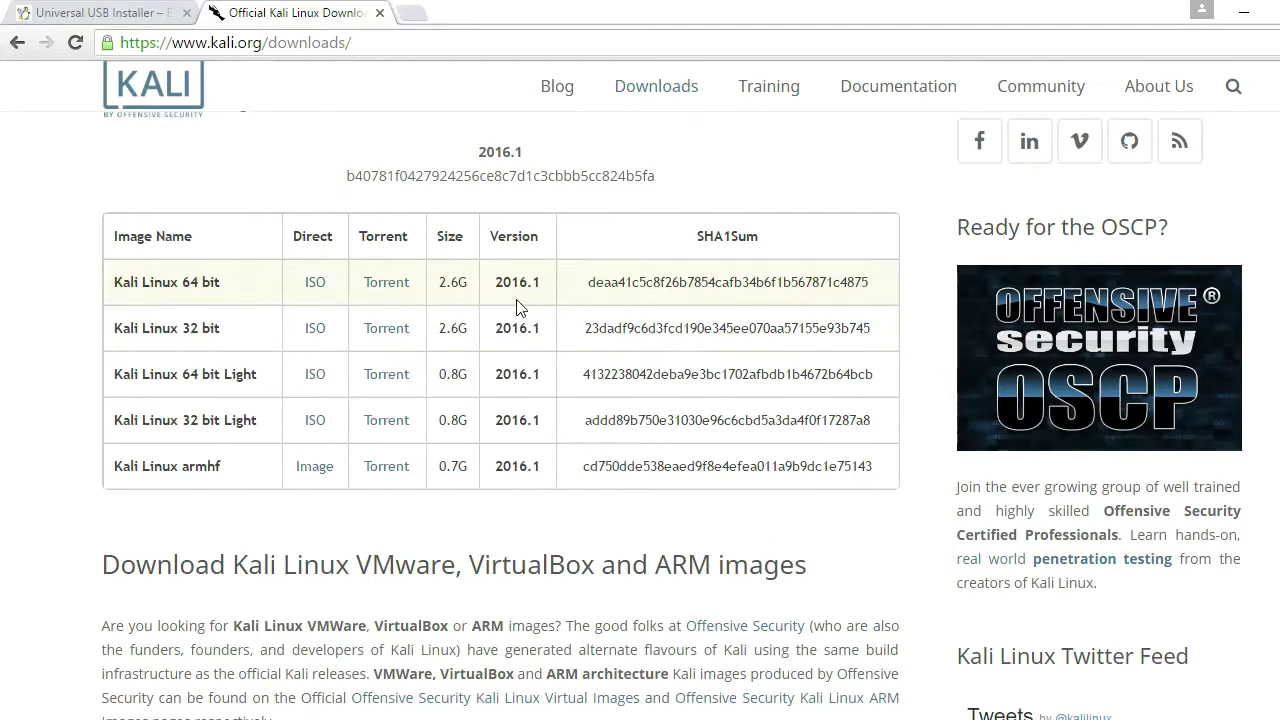
Examine the version and SHA1Sum entries of the Kali Linux 64 bit image
{"action": "left_click_drag", "start_coordinate": [494, 283], "coordinate": [563, 289]}
{"action": "left_click", "coordinate": [605, 249]}
{"action": "left_click_drag", "start_coordinate": [632, 283], "coordinate": [748, 276]}
{"action": "left_click", "coordinate": [900, 294]}
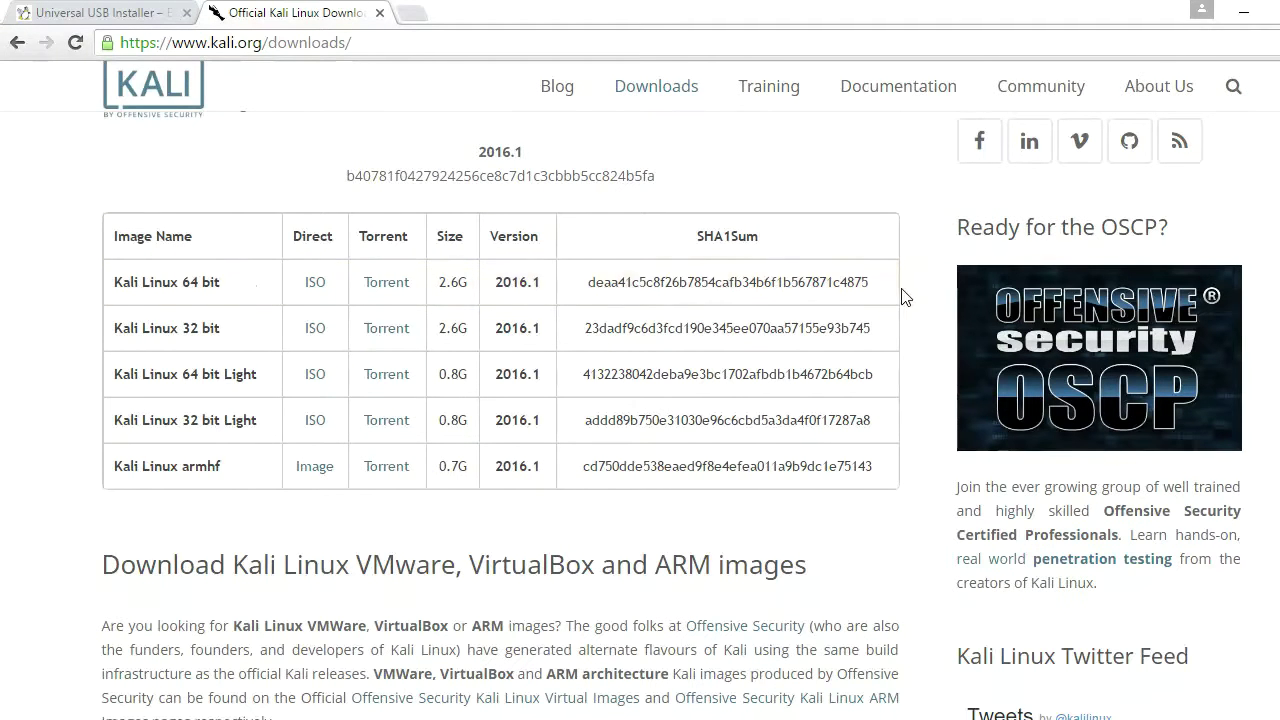
Review the Universal USB Installer page on Pendrivelinux.com, including its screenshots, download link and basic requirements
{"action": "left_click", "coordinate": [44, 8]}
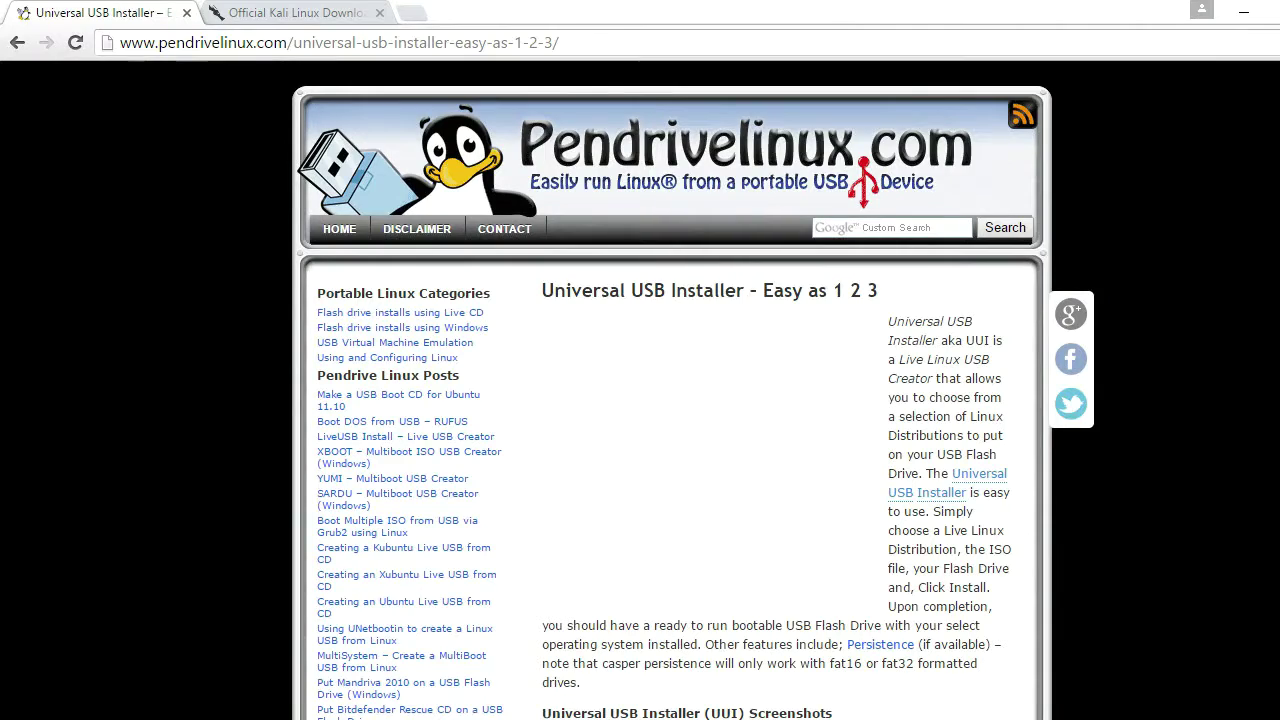
{"action": "scroll", "coordinate": [672, 390], "scroll_direction": "down", "scroll_amount": 3}
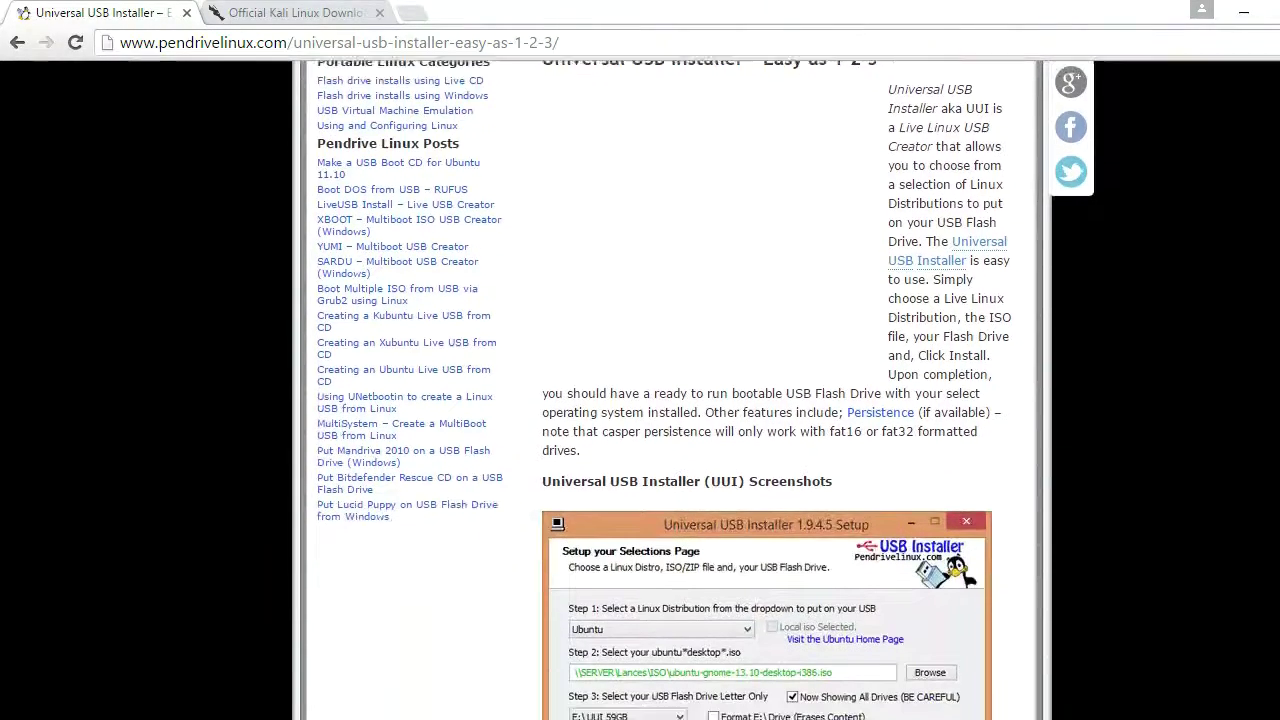
{"action": "scroll", "coordinate": [672, 390], "scroll_direction": "up", "scroll_amount": 3}
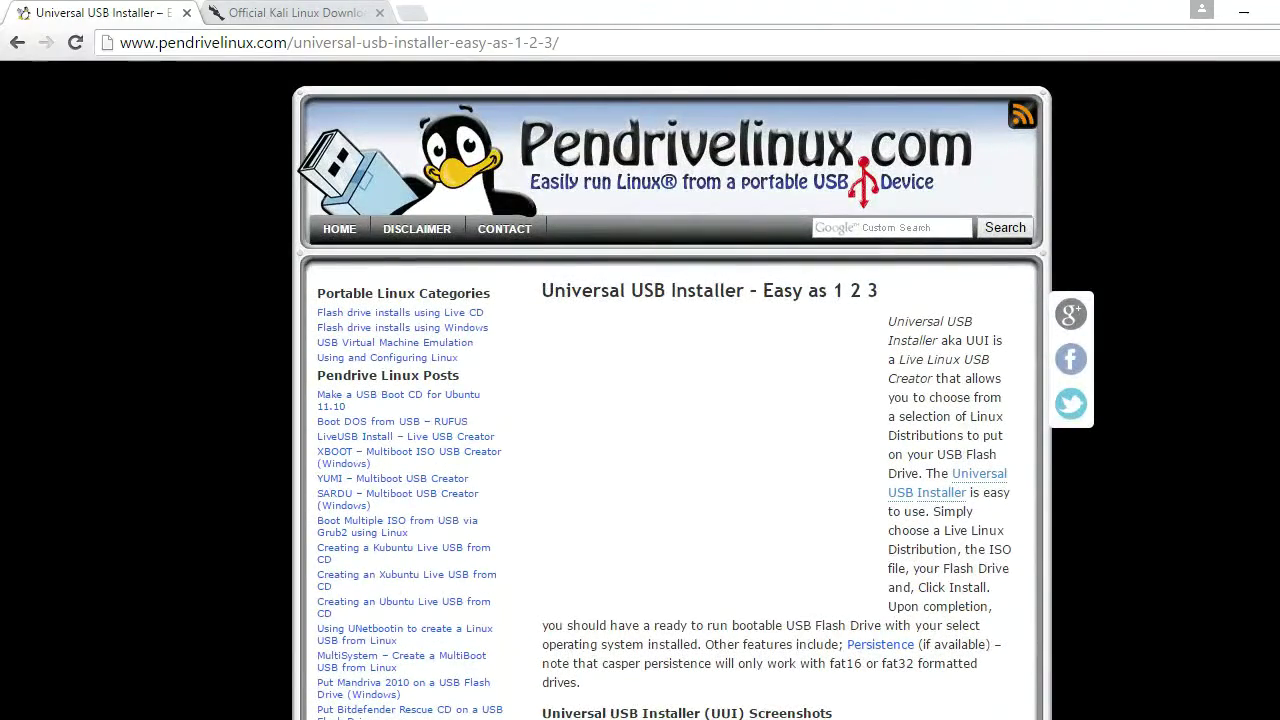
{"action": "scroll", "coordinate": [672, 390], "scroll_direction": "down", "scroll_amount": 4}
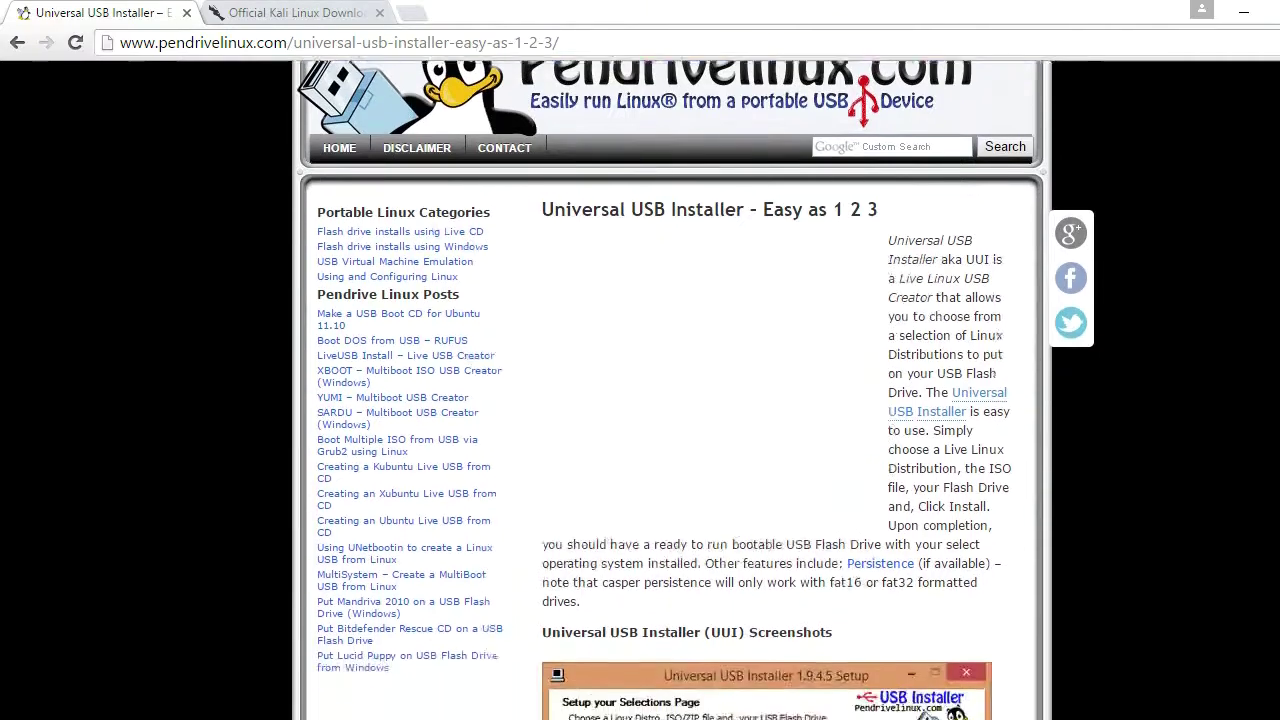
{"action": "scroll", "coordinate": [672, 390], "scroll_direction": "down", "scroll_amount": 8}
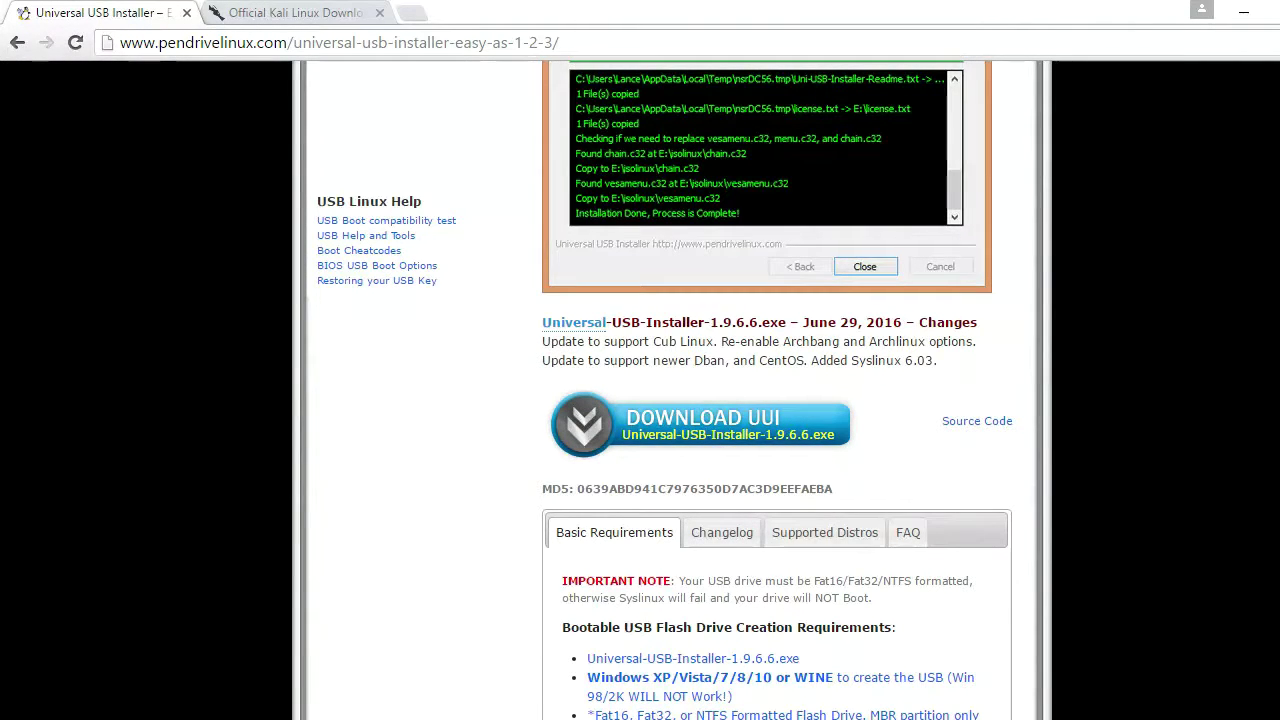
{"action": "scroll", "coordinate": [660, 390], "scroll_direction": "down", "scroll_amount": 4}
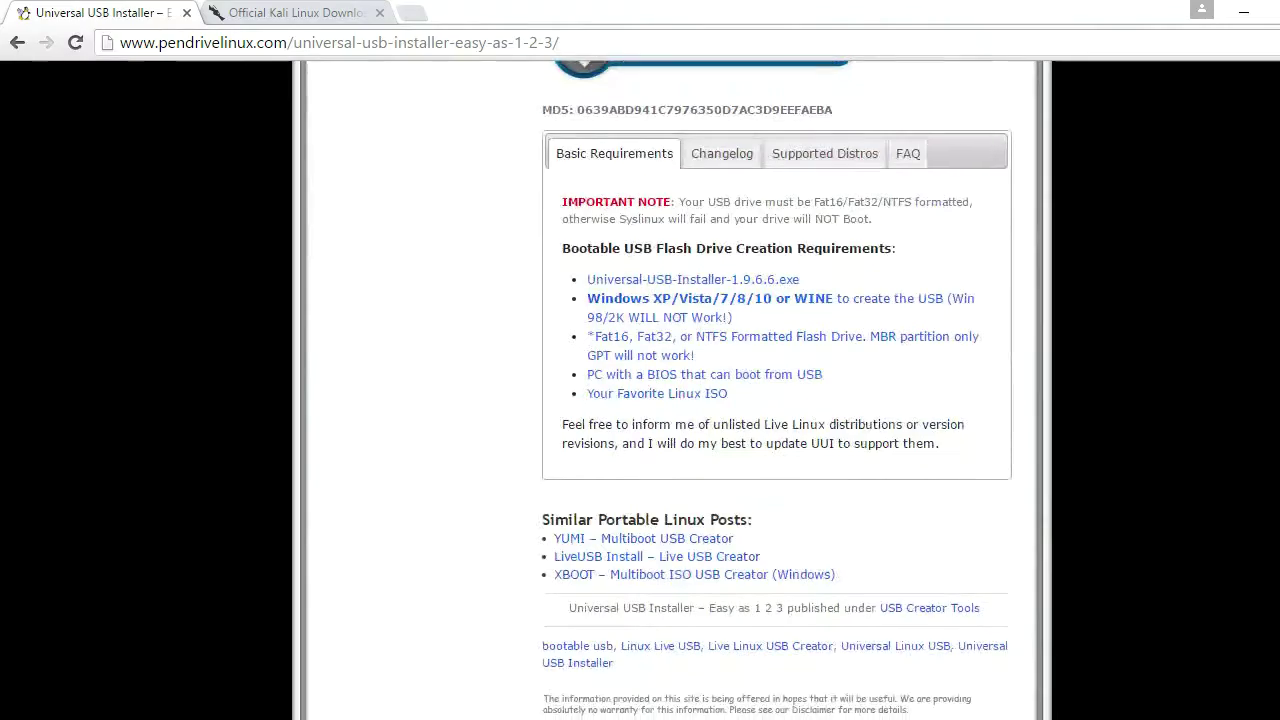
{"action": "scroll", "coordinate": [660, 390], "scroll_direction": "up", "scroll_amount": 3}
{"action": "scroll", "coordinate": [660, 390], "scroll_direction": "up", "scroll_amount": 8}
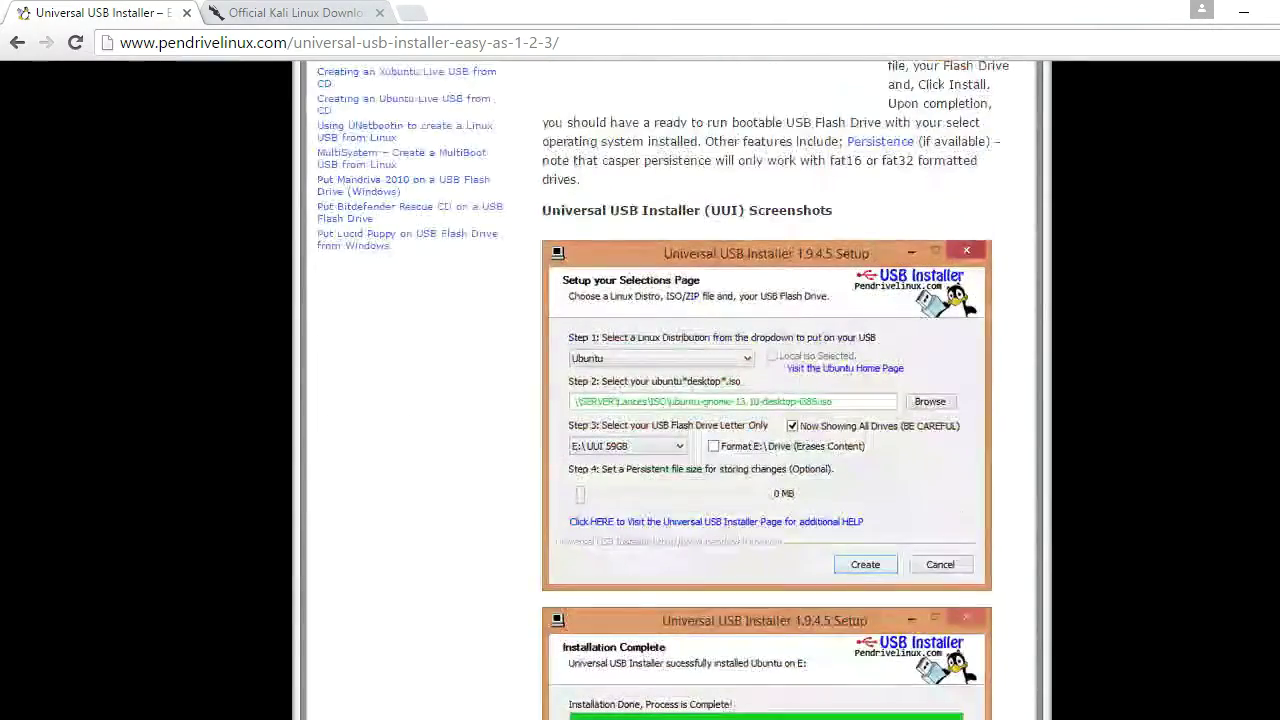
{"action": "scroll", "coordinate": [660, 390], "scroll_direction": "up", "scroll_amount": 5}
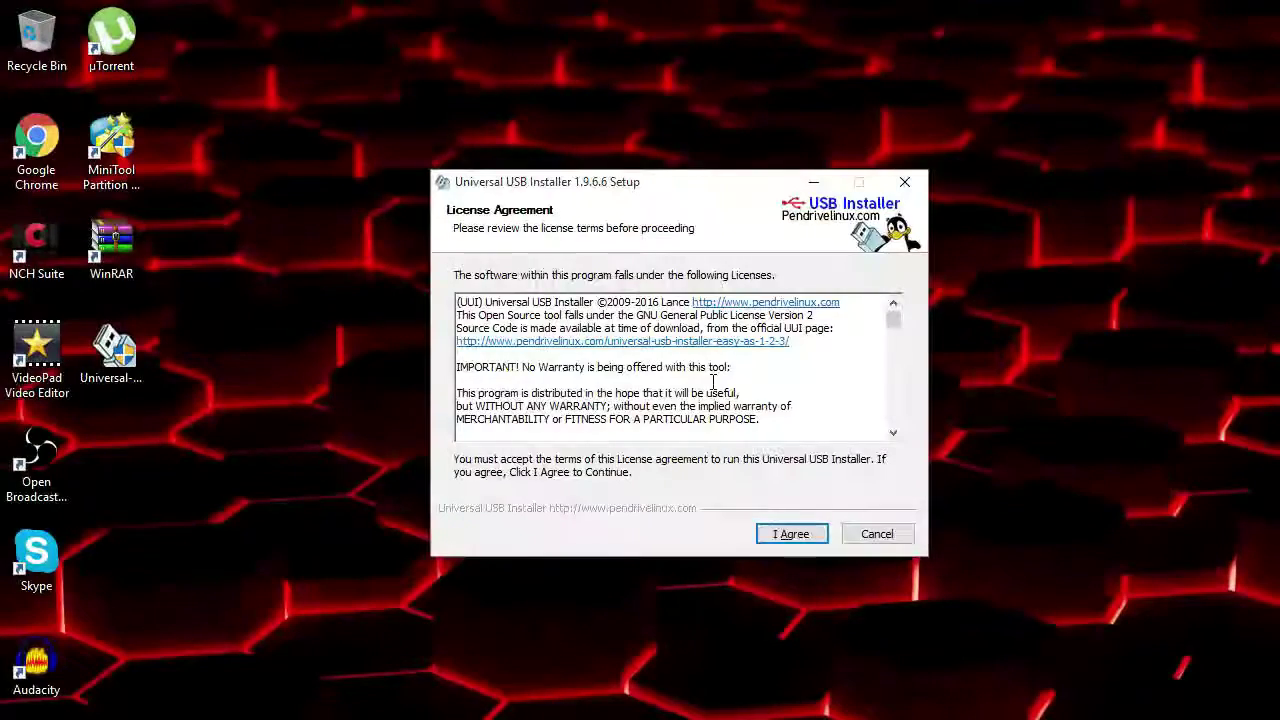
Accept the Universal USB Installer license agreement and select Kali Linux as the distribution
{"action": "left_click", "coordinate": [815, 534]}
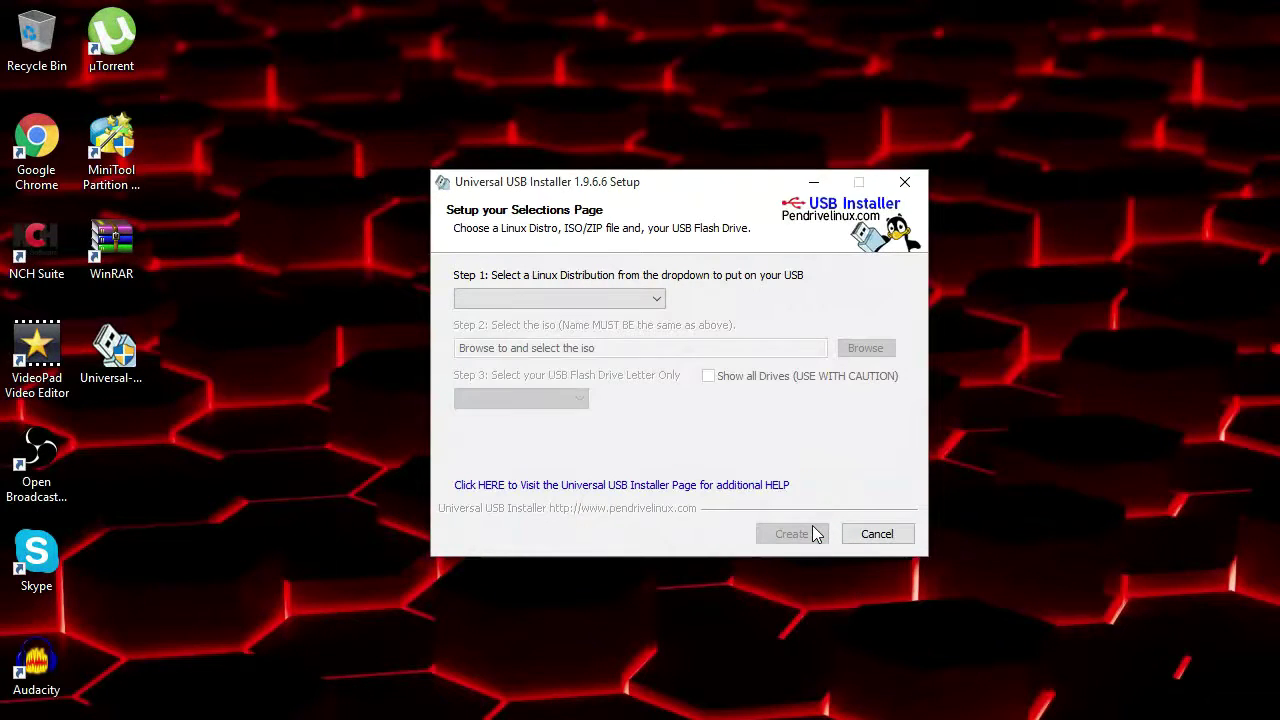
{"action": "left_click", "coordinate": [604, 300]}
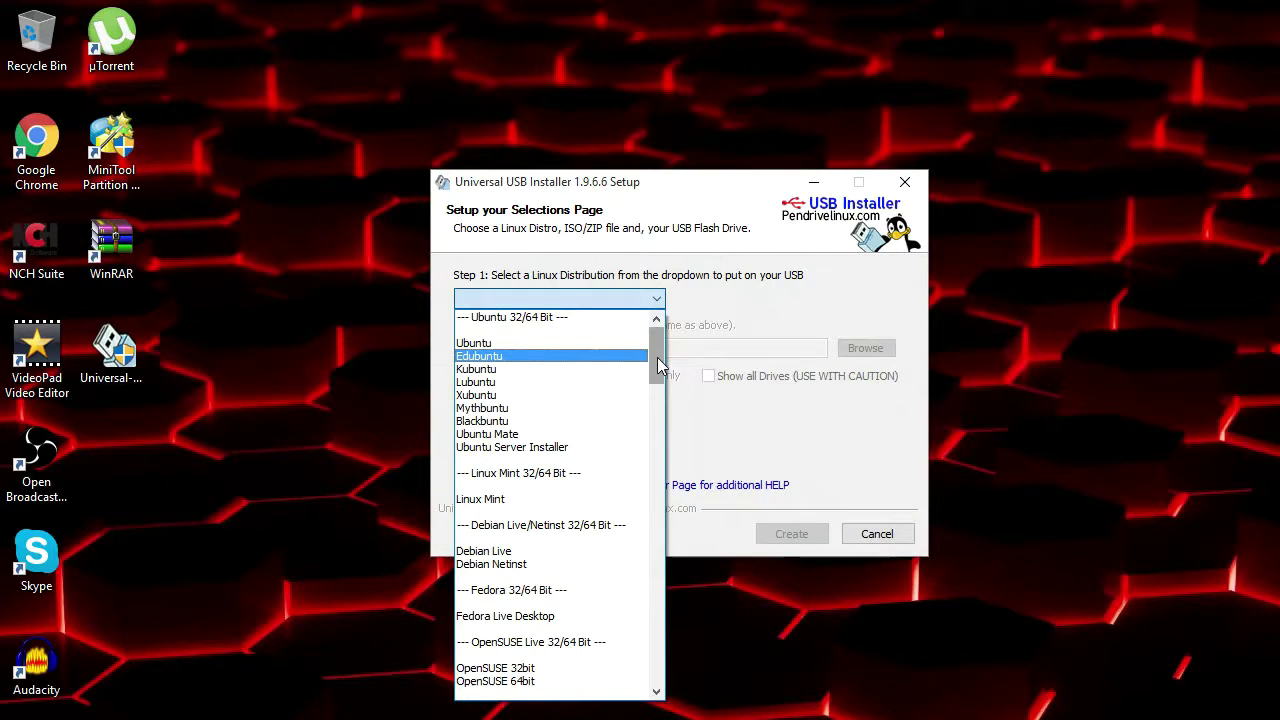
{"action": "left_click_drag", "start_coordinate": [657, 357], "coordinate": [688, 682]}
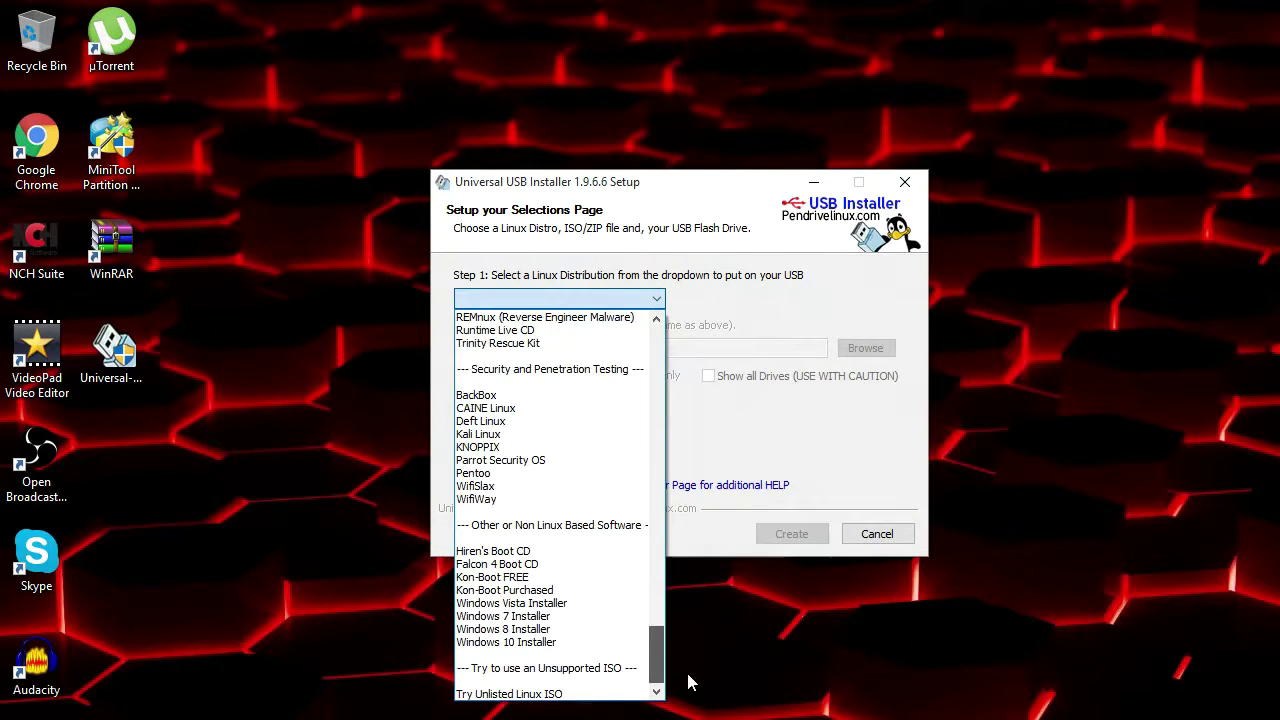
{"action": "left_click", "coordinate": [519, 434]}
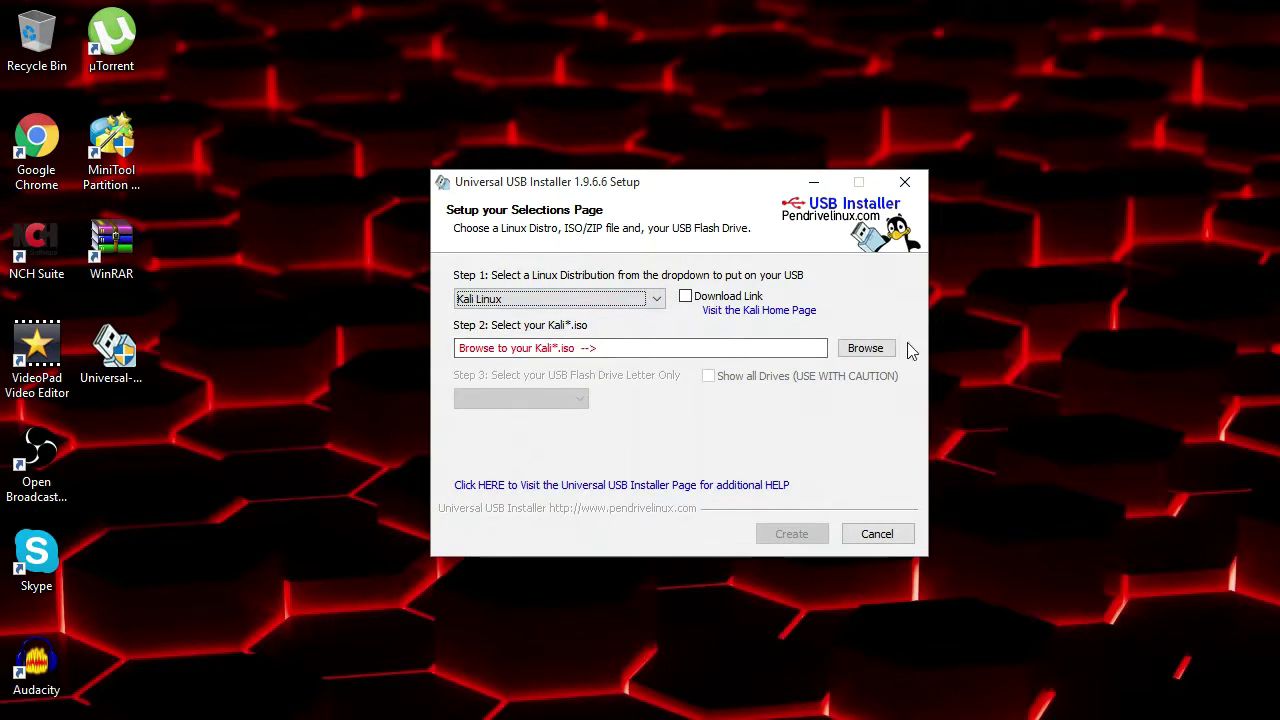
Load kali-linux-2016.1-amd64.iso from the kali-linux-2016.1-amd64 folder on New Volume (D:) as the installer's source image
{"action": "left_click", "coordinate": [870, 352]}
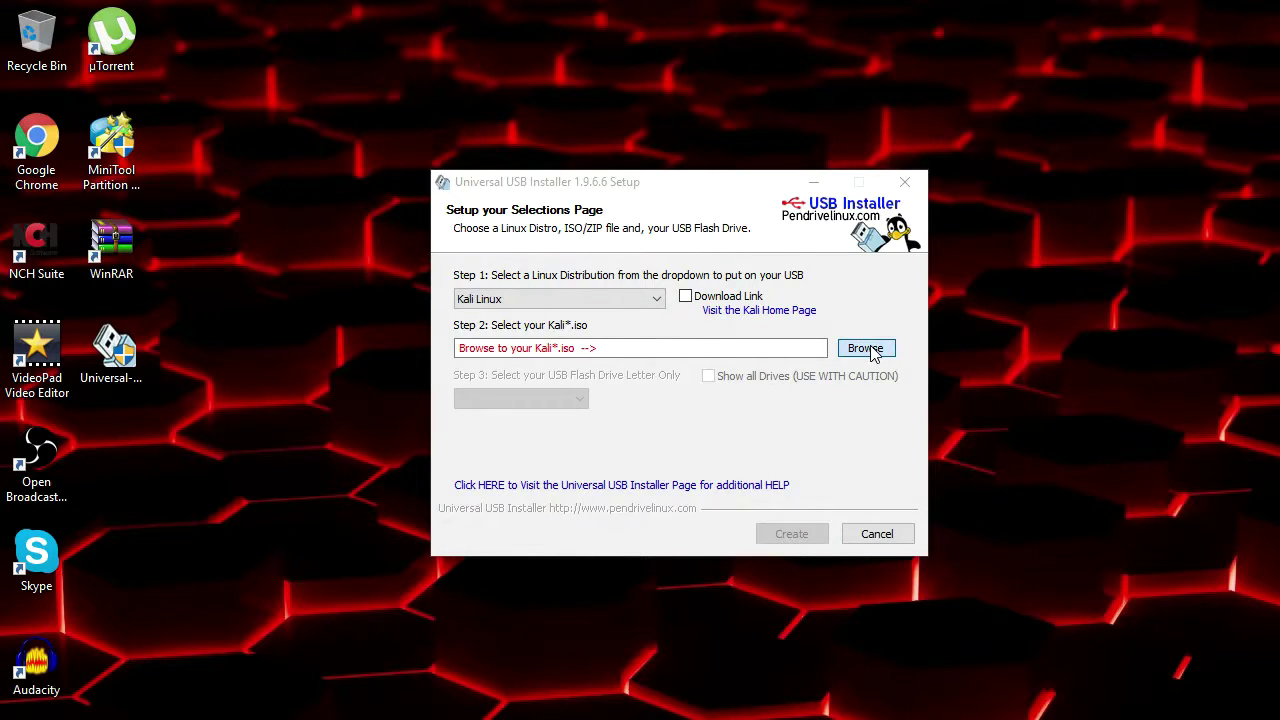
{"action": "left_click", "coordinate": [865, 349]}
{"action": "left_click_drag", "start_coordinate": [576, 368], "coordinate": [590, 435]}
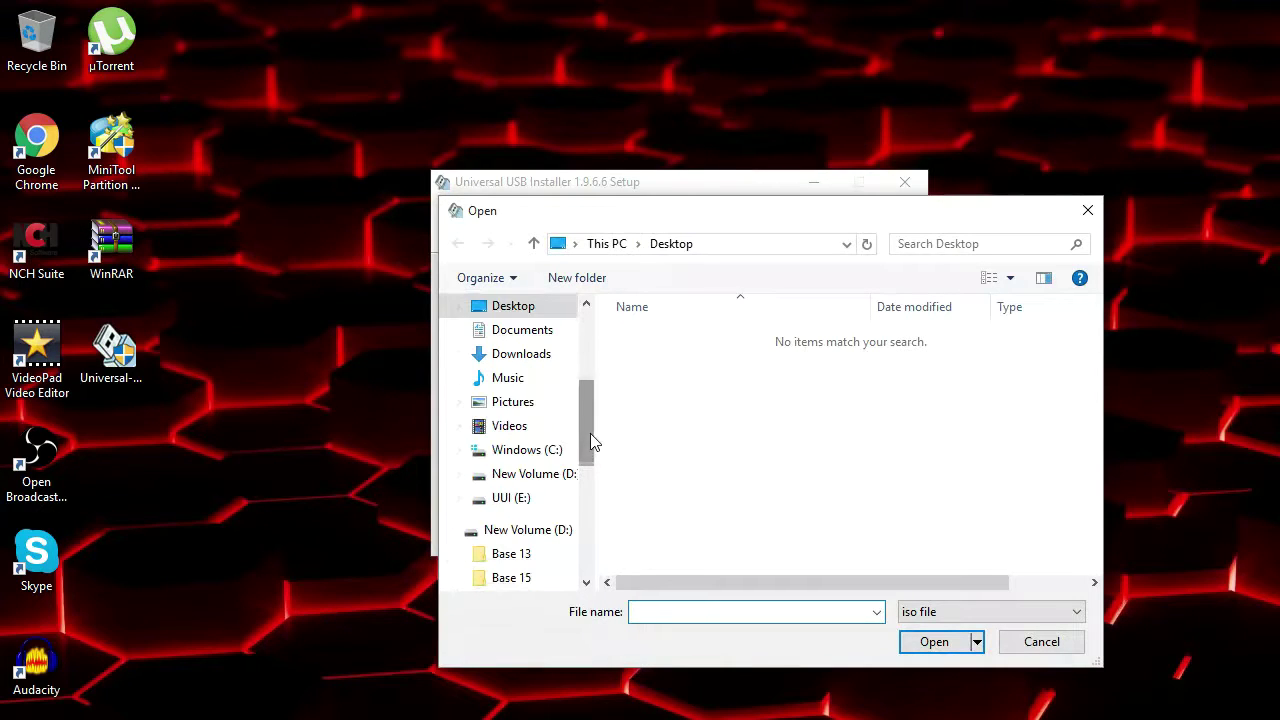
{"action": "left_click", "coordinate": [547, 533]}
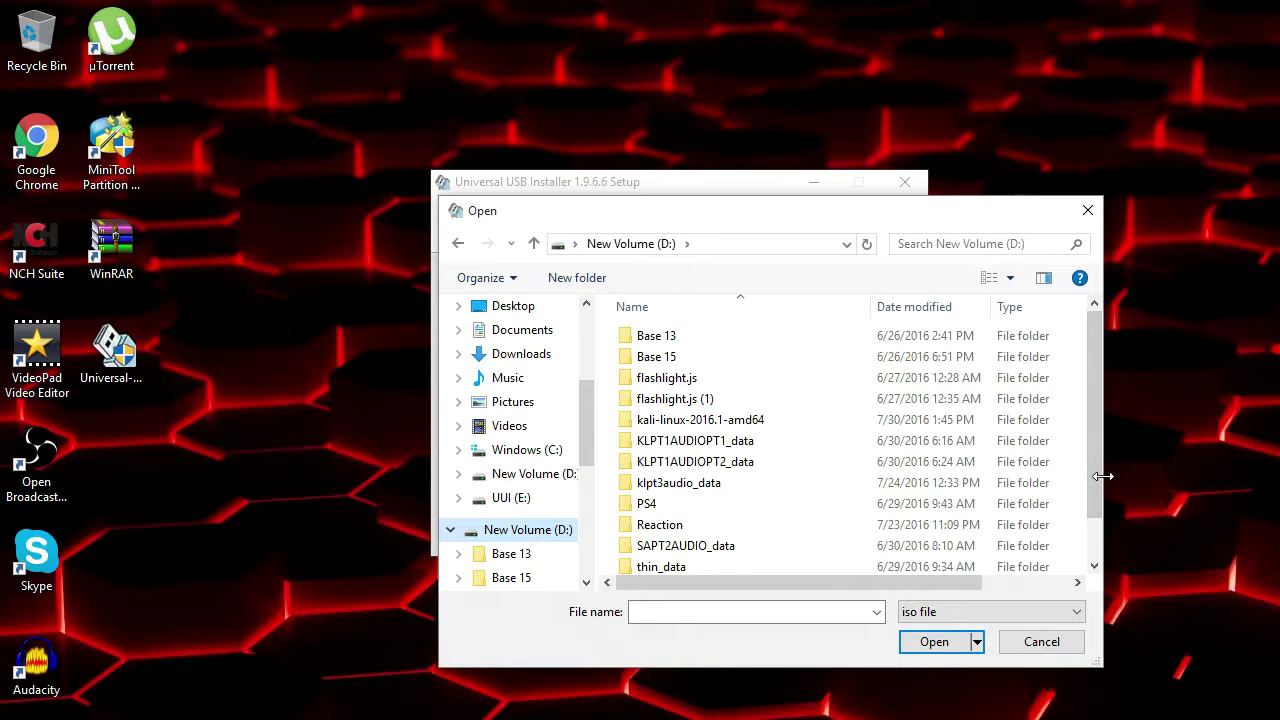
{"action": "left_click_drag", "start_coordinate": [1095, 476], "coordinate": [1107, 525]}
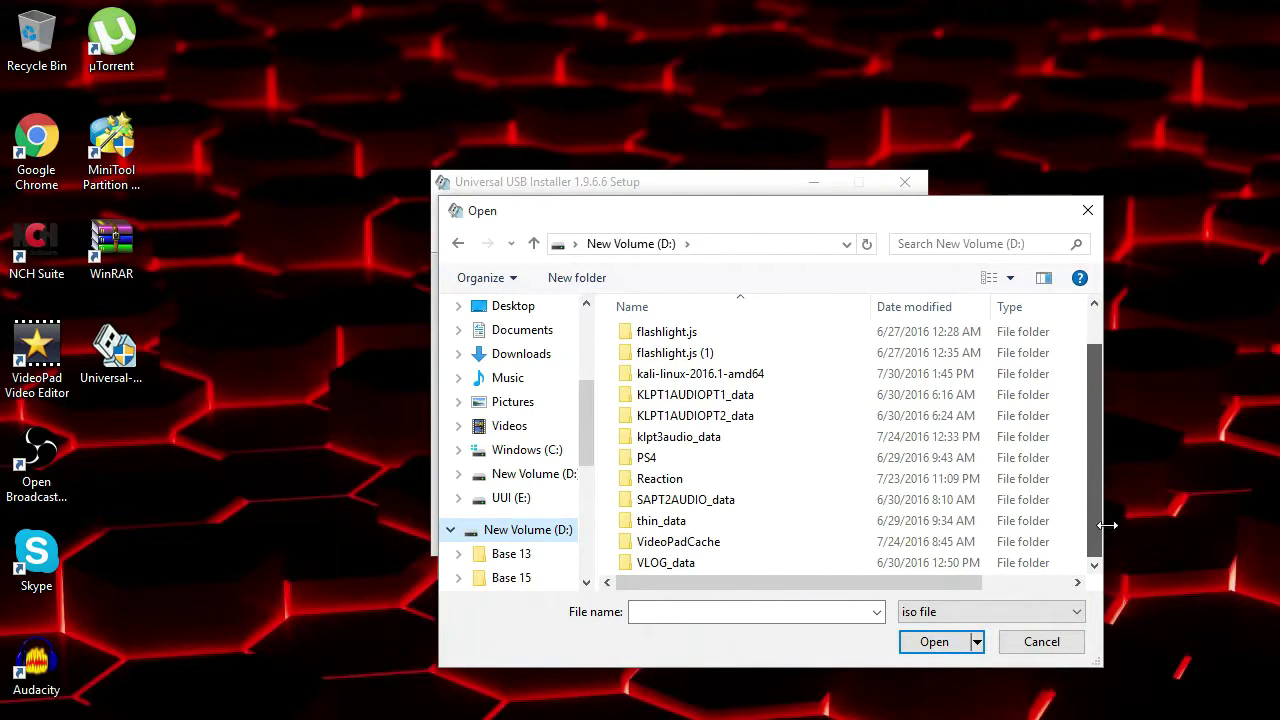
{"action": "double_click", "coordinate": [737, 376]}
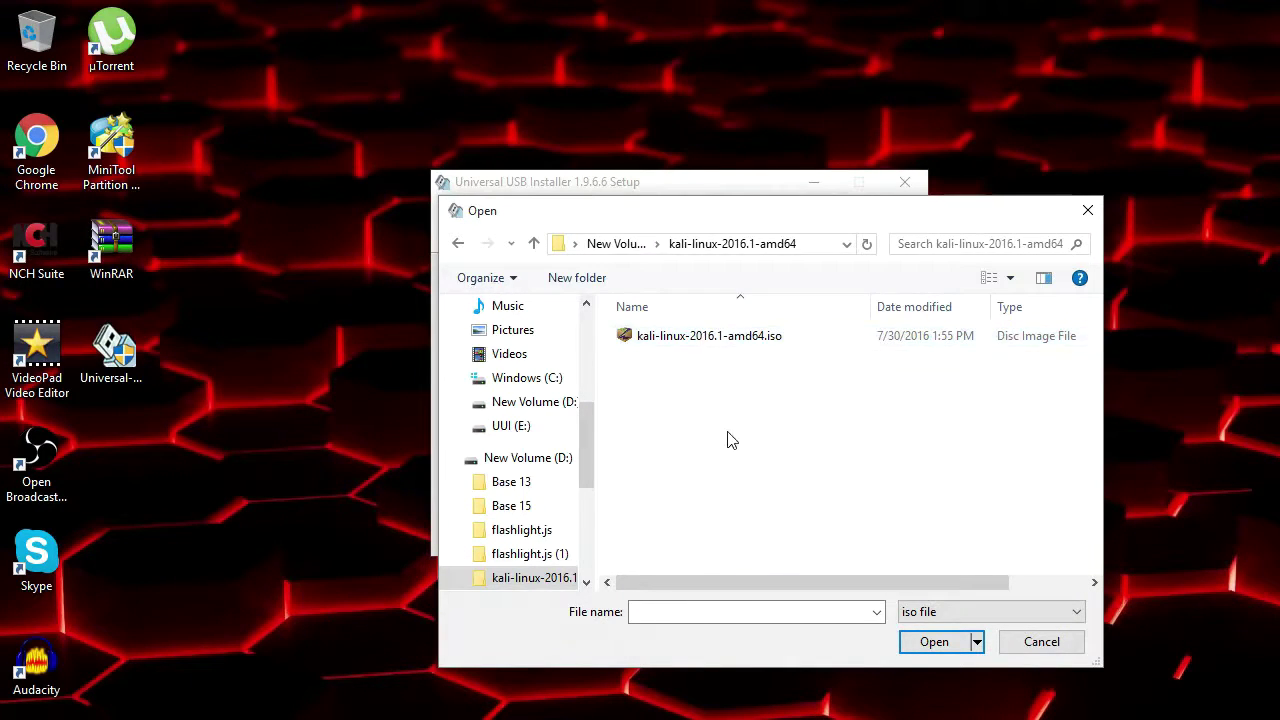
{"action": "double_click", "coordinate": [708, 338]}
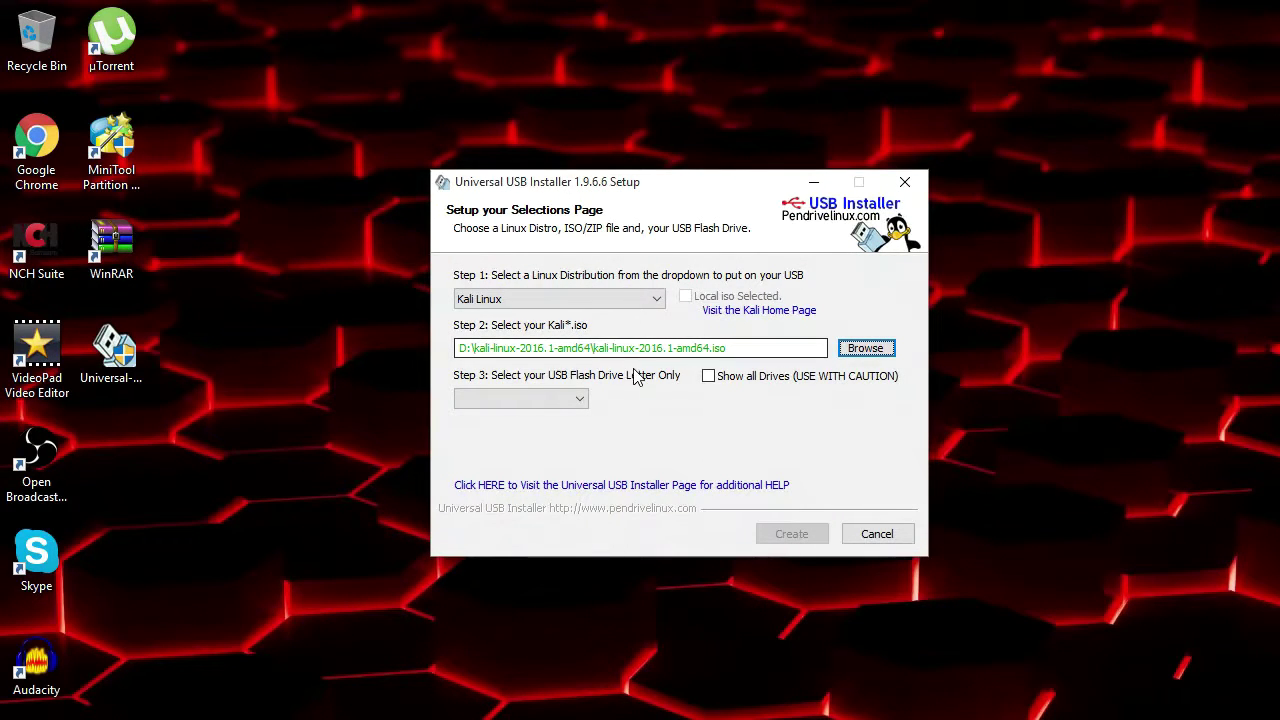
Choose the E:\ UUI 7GB flash drive as the target, enable its Fat32 formatting, and start and confirm creating the bootable USB
{"action": "left_click", "coordinate": [557, 398]}
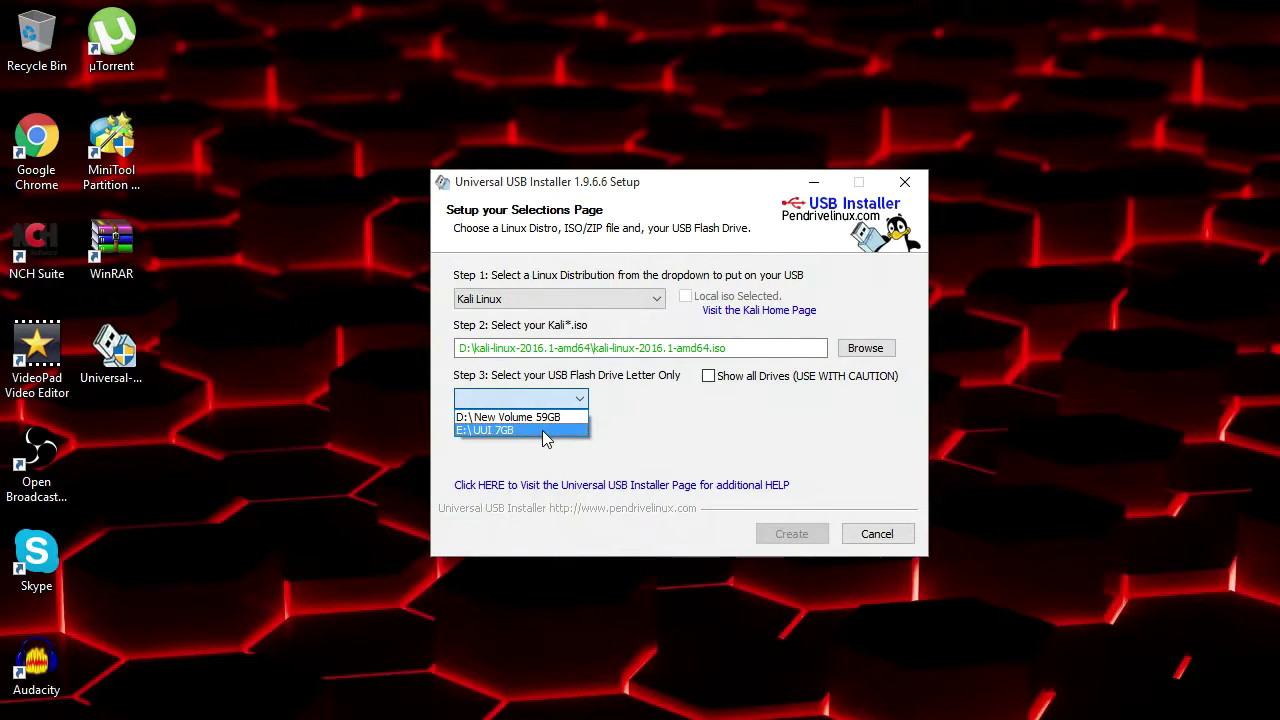
{"action": "left_click", "coordinate": [542, 430]}
{"action": "left_click", "coordinate": [619, 401]}
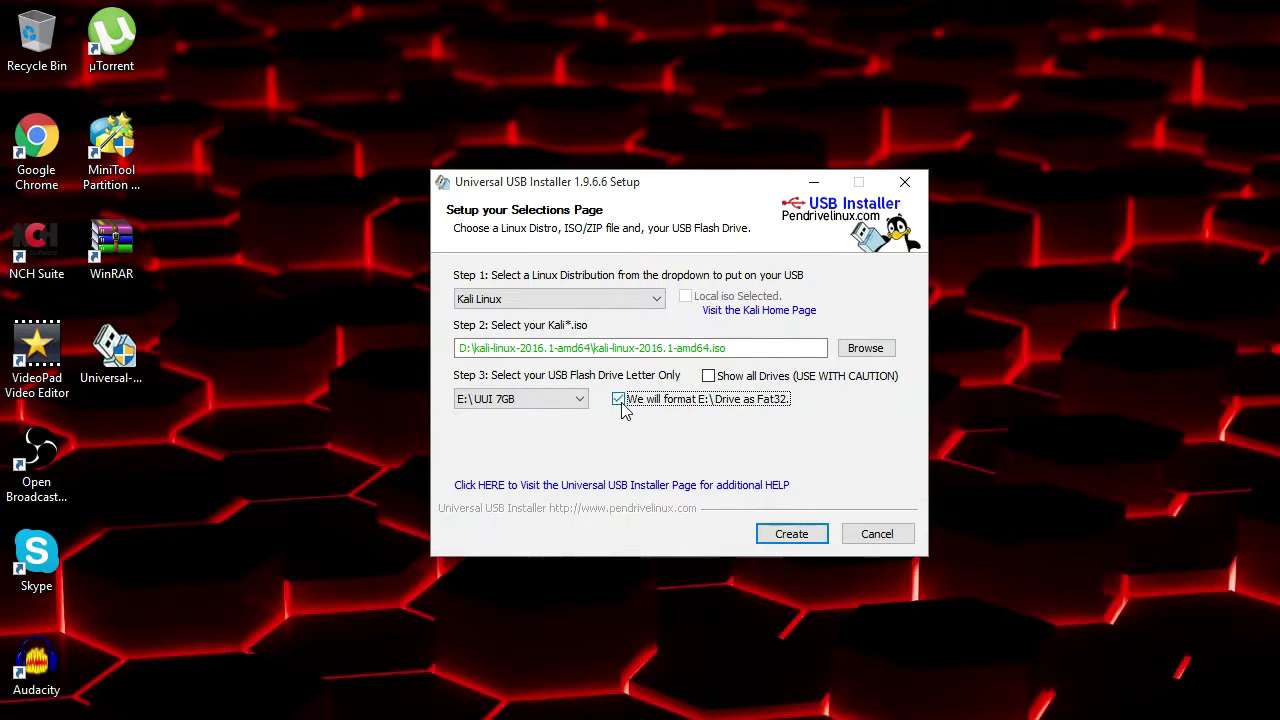
{"action": "left_click", "coordinate": [814, 536]}
{"action": "left_click", "coordinate": [757, 564]}
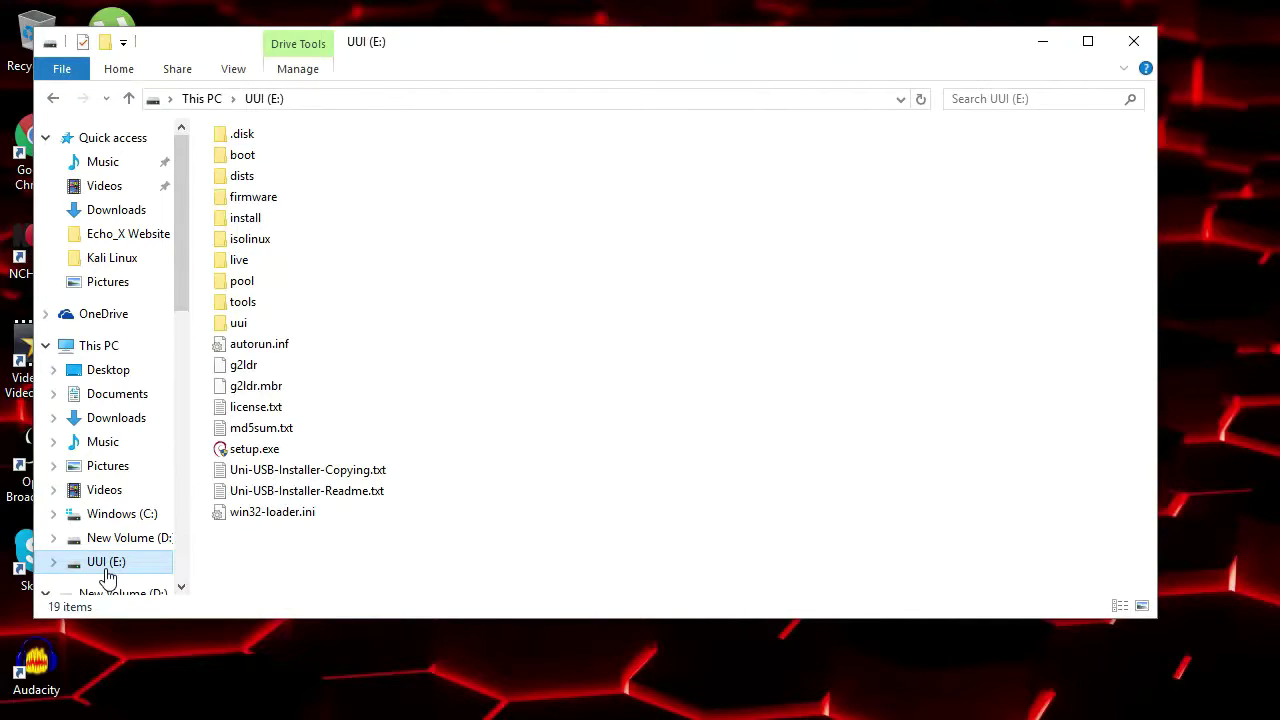
Eject the UUI (E:) flash drive from File Explorer
{"action": "right_click", "coordinate": [108, 570]}
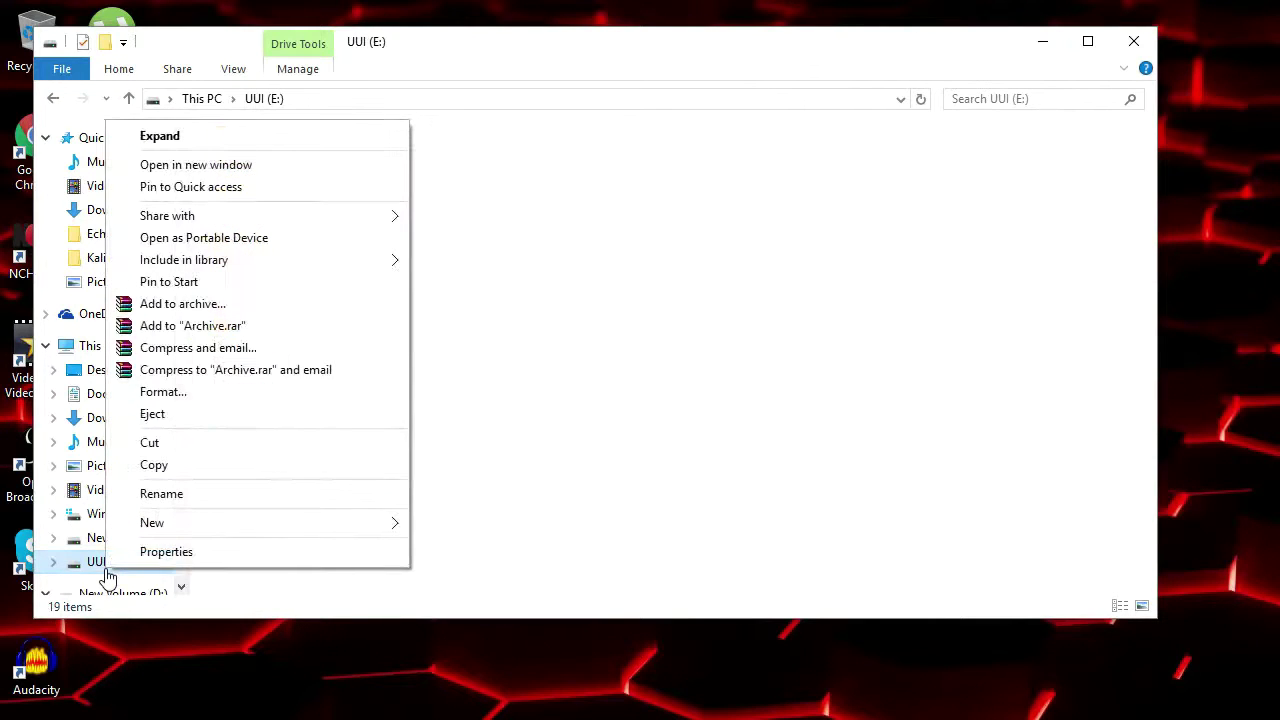
{"action": "left_click", "coordinate": [195, 418]}
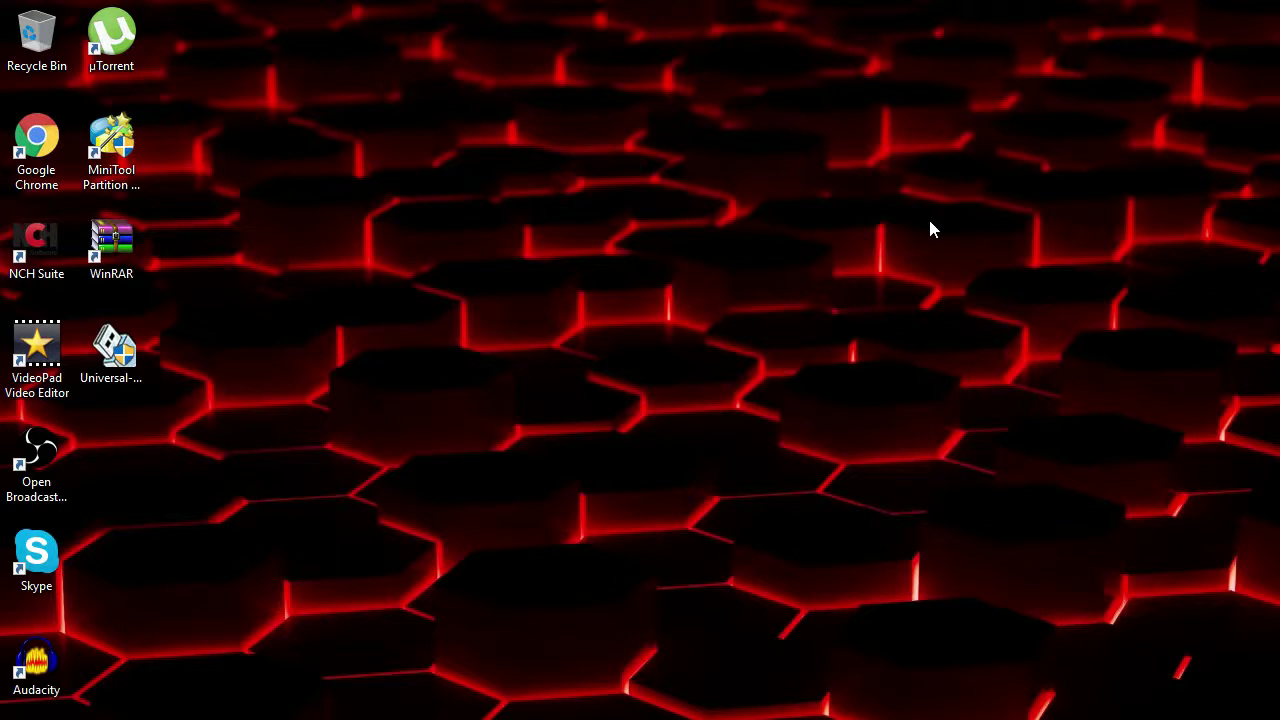
{"action": "key", "text": "XF86AudioMute"}
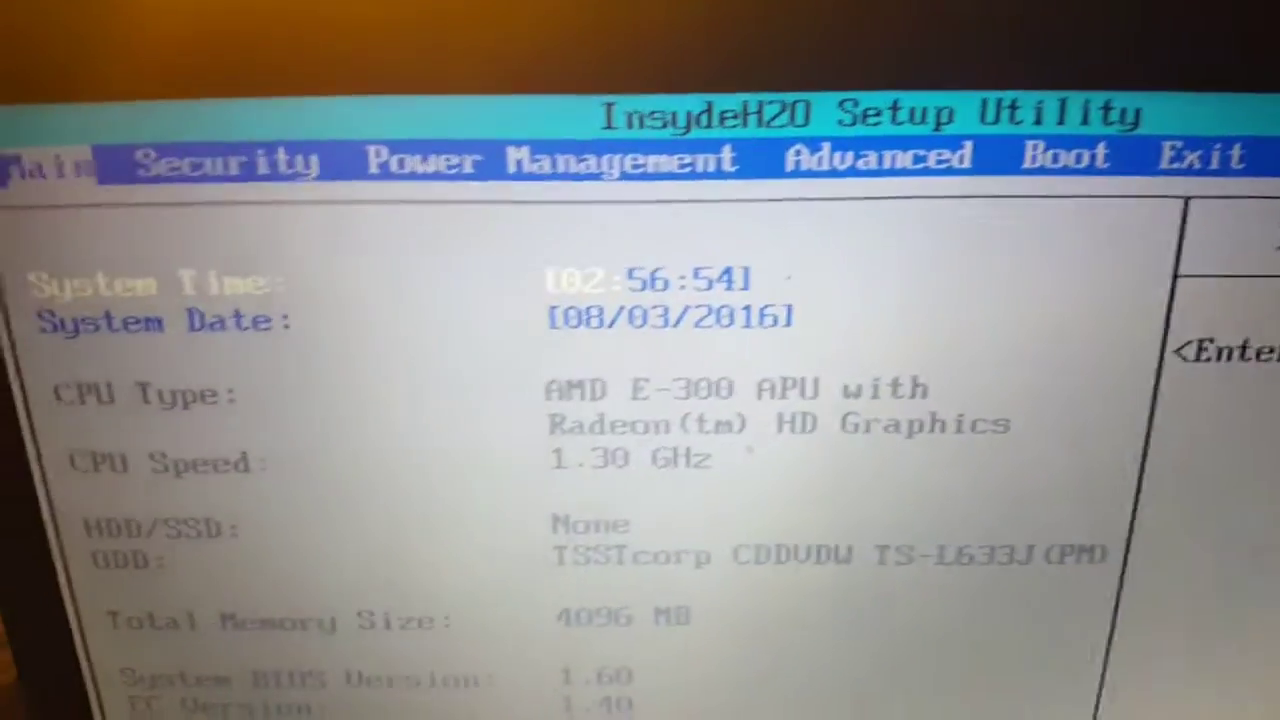
In the InsydeH20 Setup Utility's boot settings, select the USB entry with the PNY USB 2.0 FD and raise its boot priority
{"action": "key", "text": "Right"}
{"action": "key", "text": "Right"}
{"action": "key", "text": "Right"}
{"action": "key", "text": "Right"}
{"action": "key", "text": "Right"}
{"action": "key", "text": "Left"}
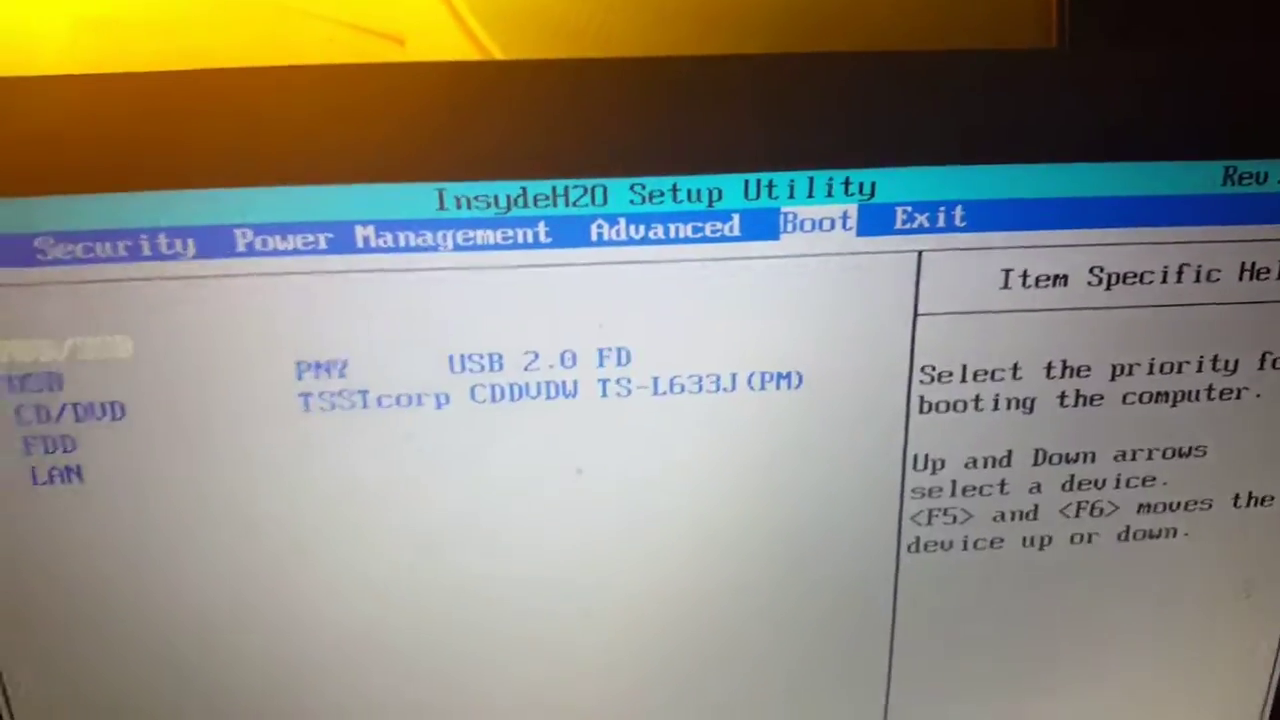
{"action": "key", "text": "Down"}
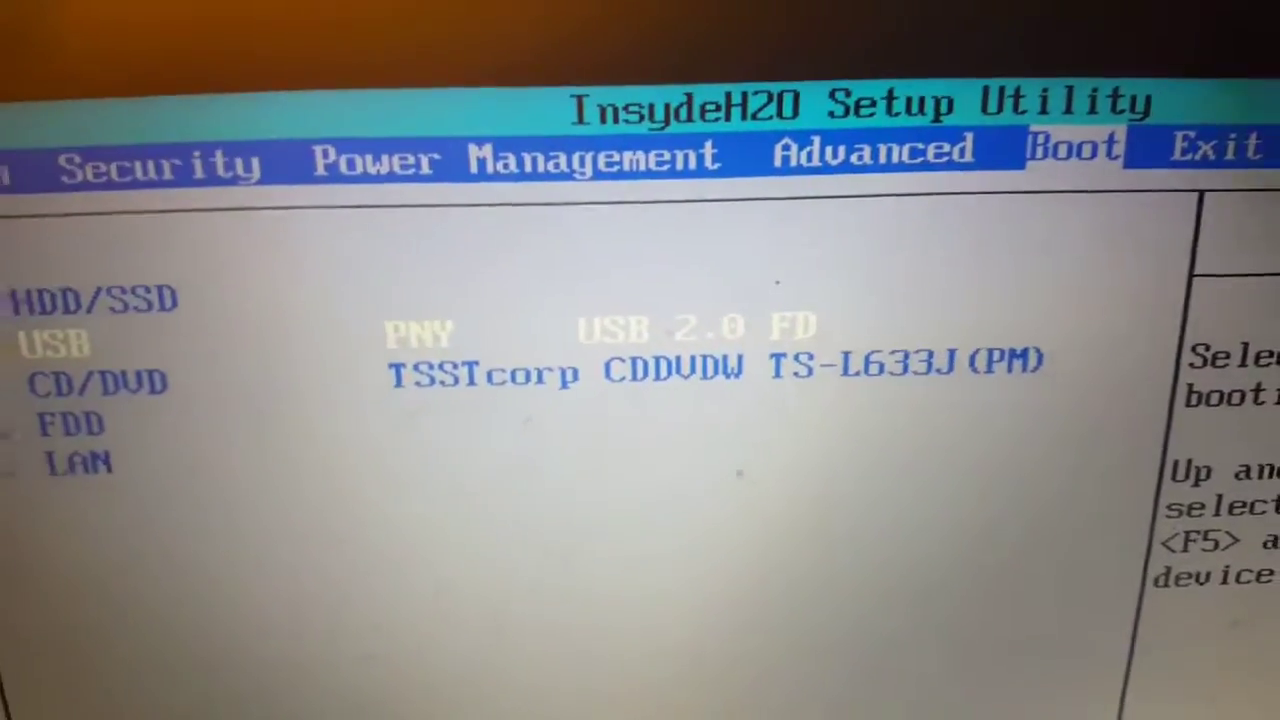
{"action": "key", "text": "F6"}
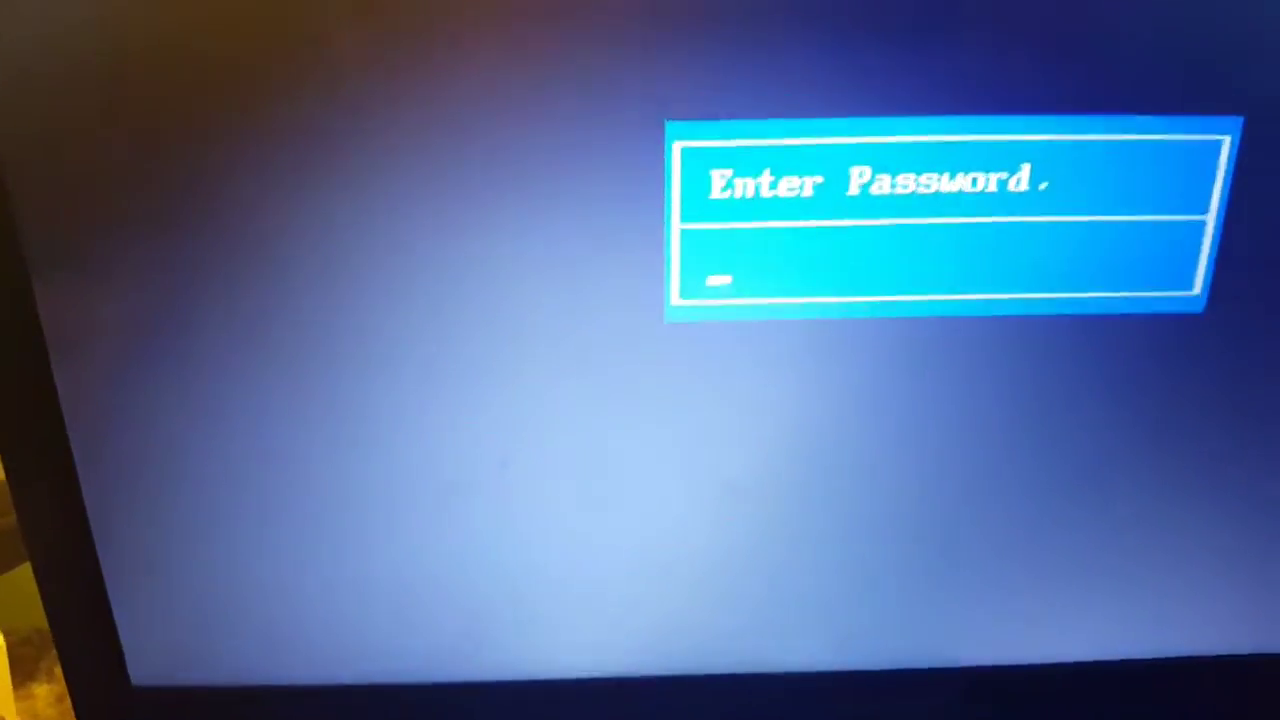
Enter the password at the computer's startup password prompt
{"action": "type", "text": "*"}
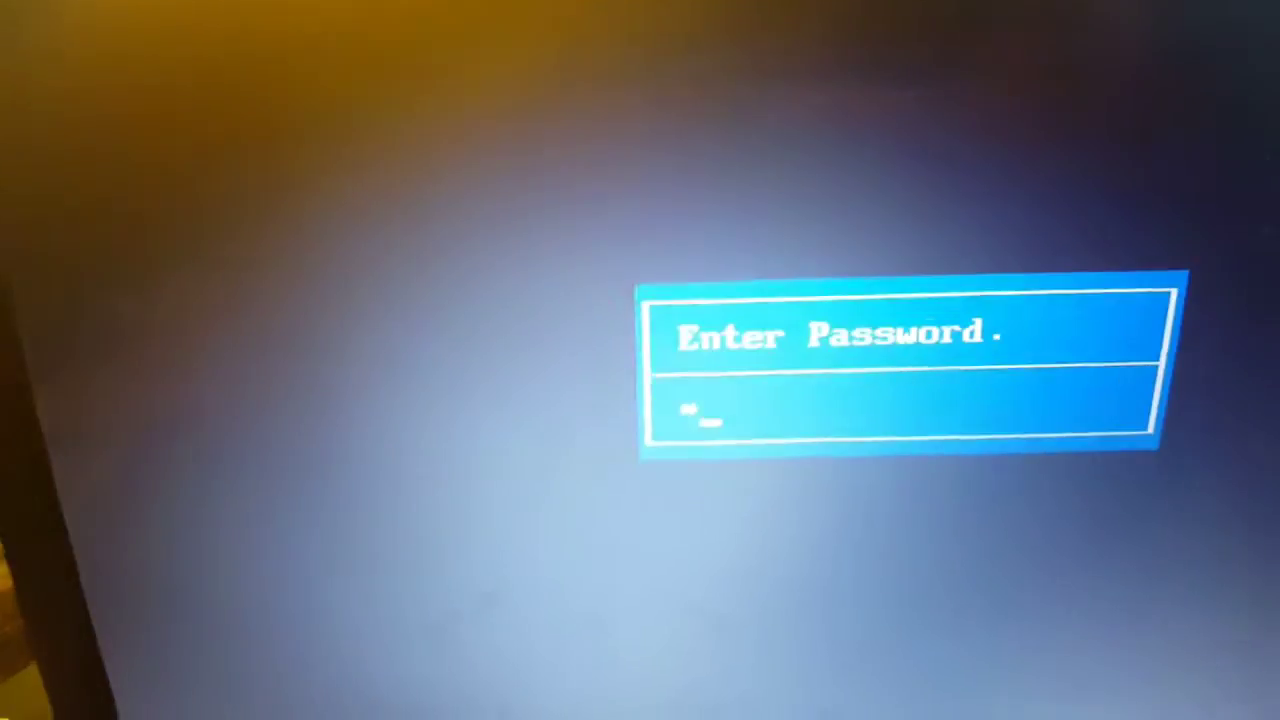